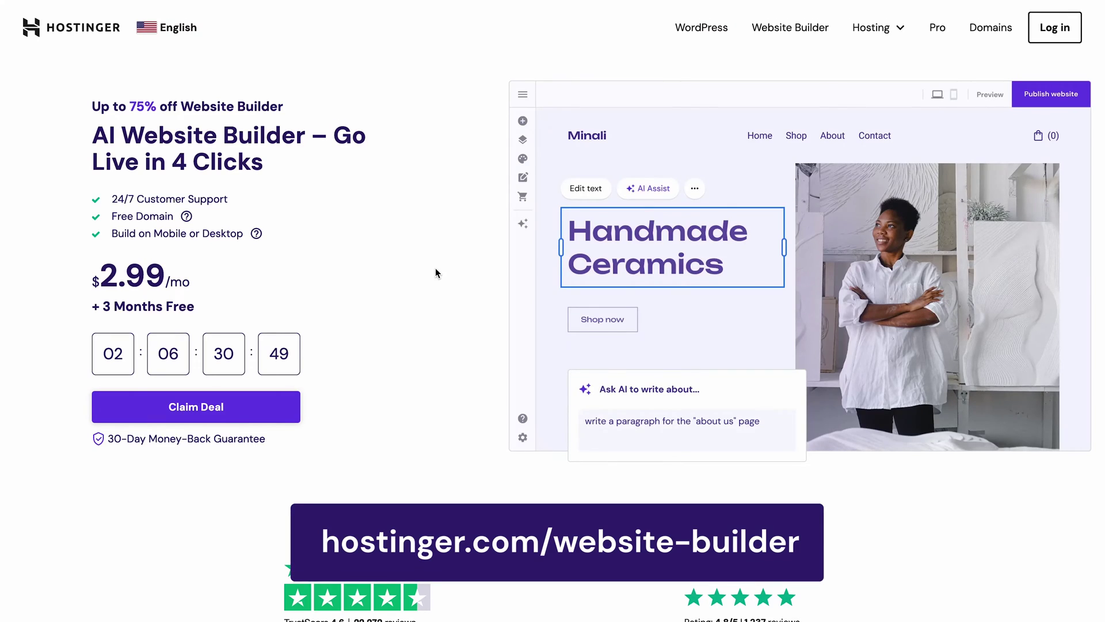
- Add the Website Builder 48-month plan to the cart
click(256, 410)
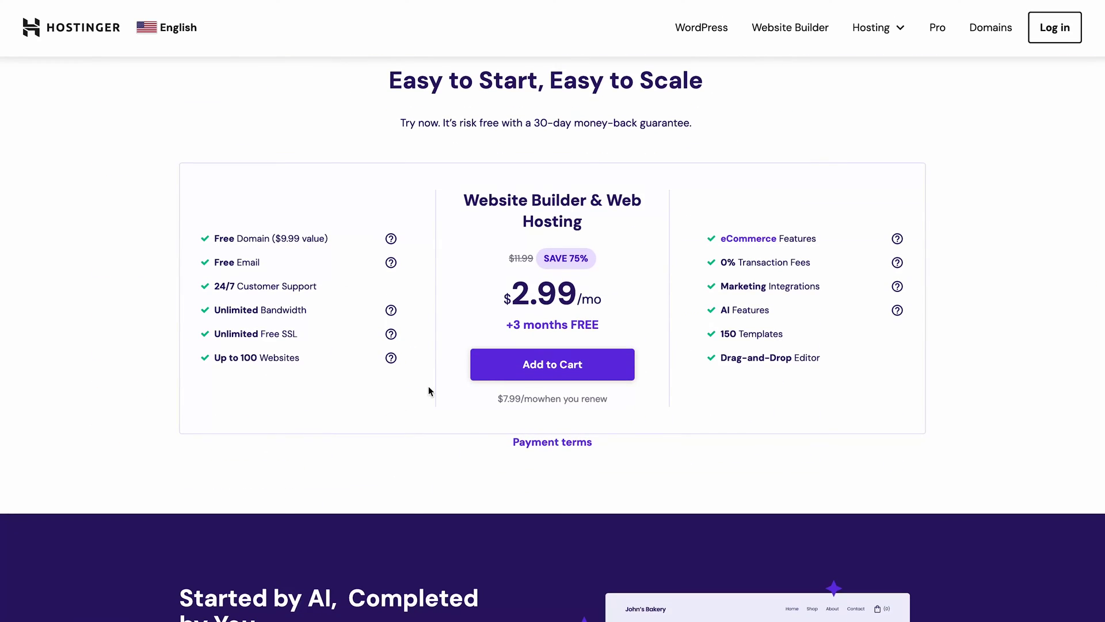
click(504, 372)
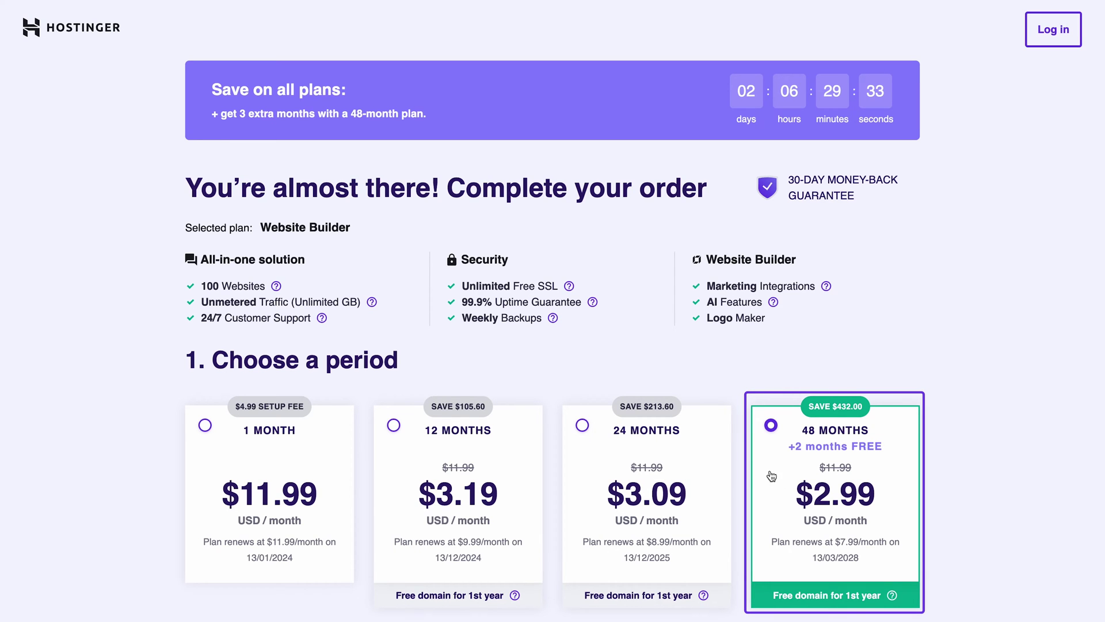
scroll(772, 476, down, 6)
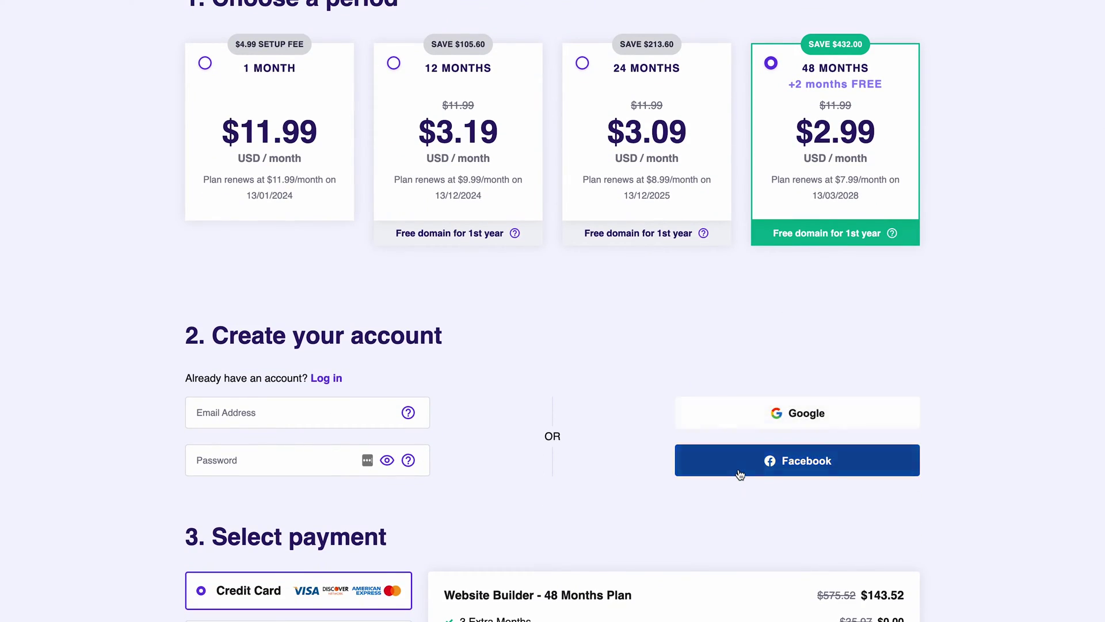
scroll(740, 473, down, 12)
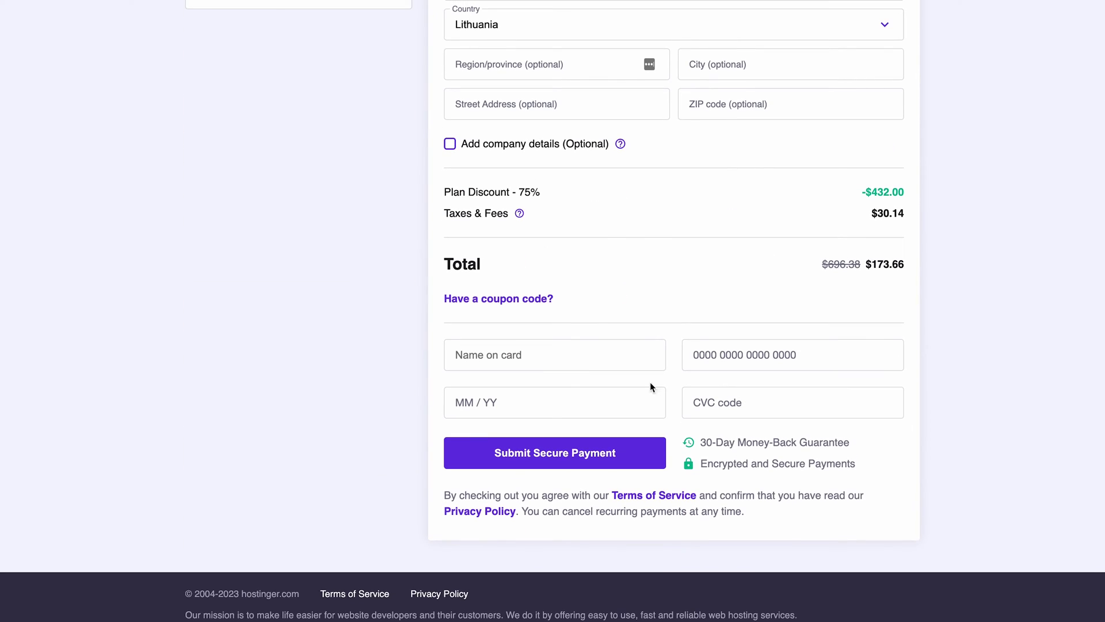
- Apply coupon code WB10 to the checkout total
click(547, 299)
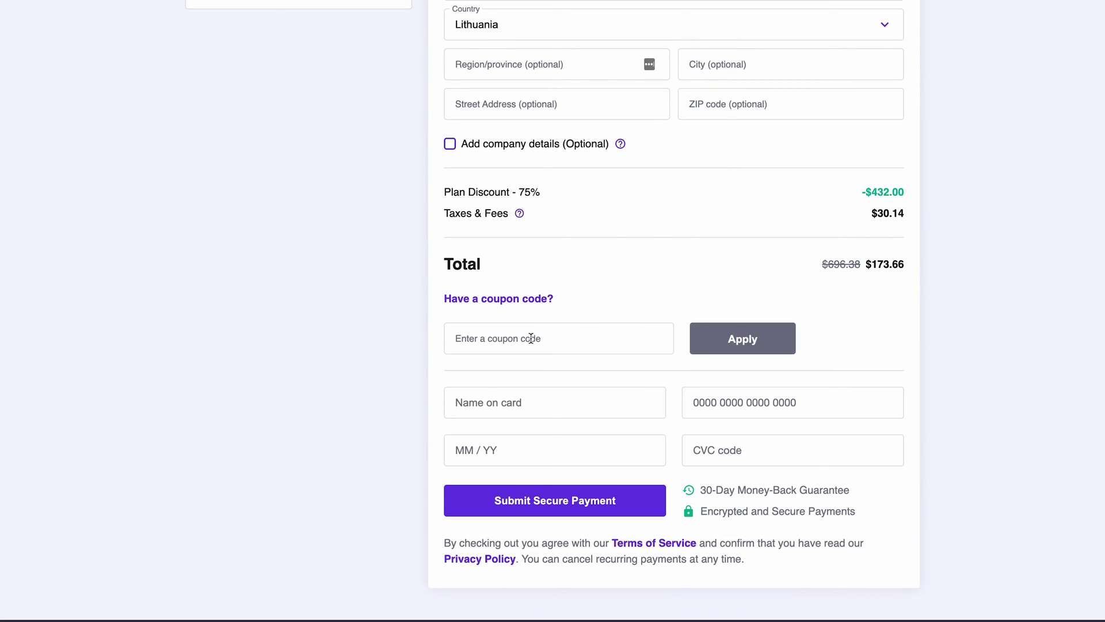
click(530, 338)
text(WB10)
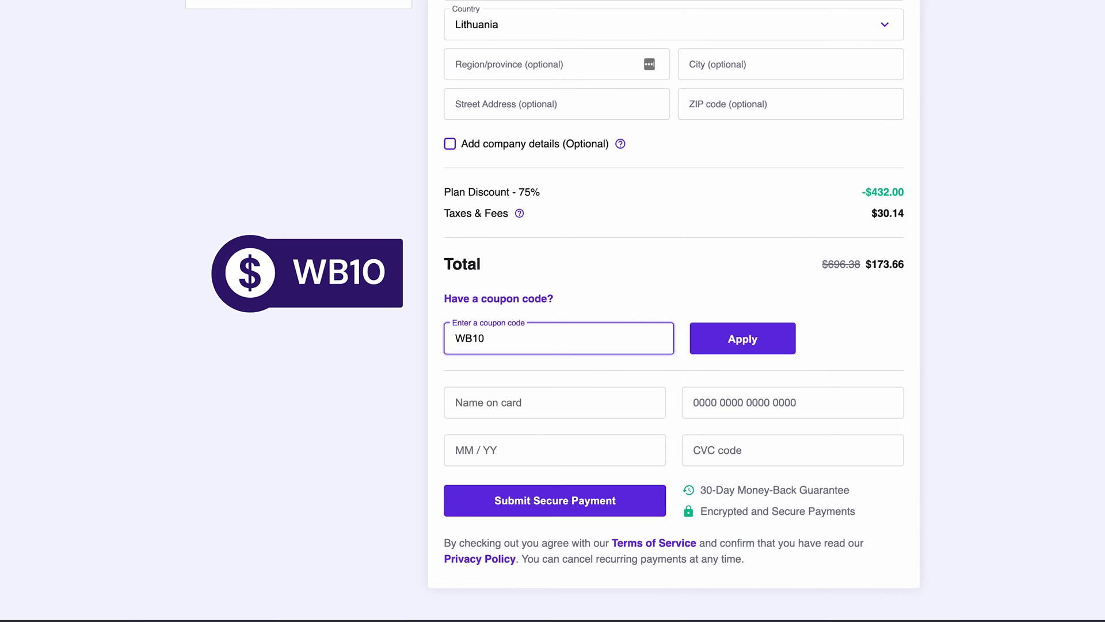
click(712, 349)
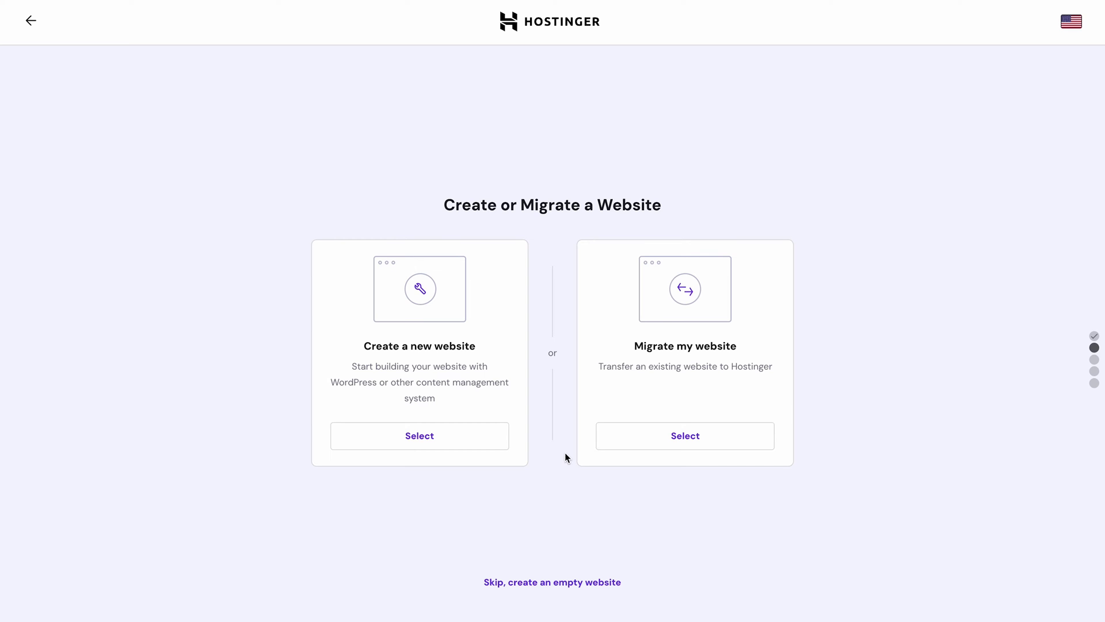
- Choose to create a new website on the Hostinger Builder platform
click(488, 441)
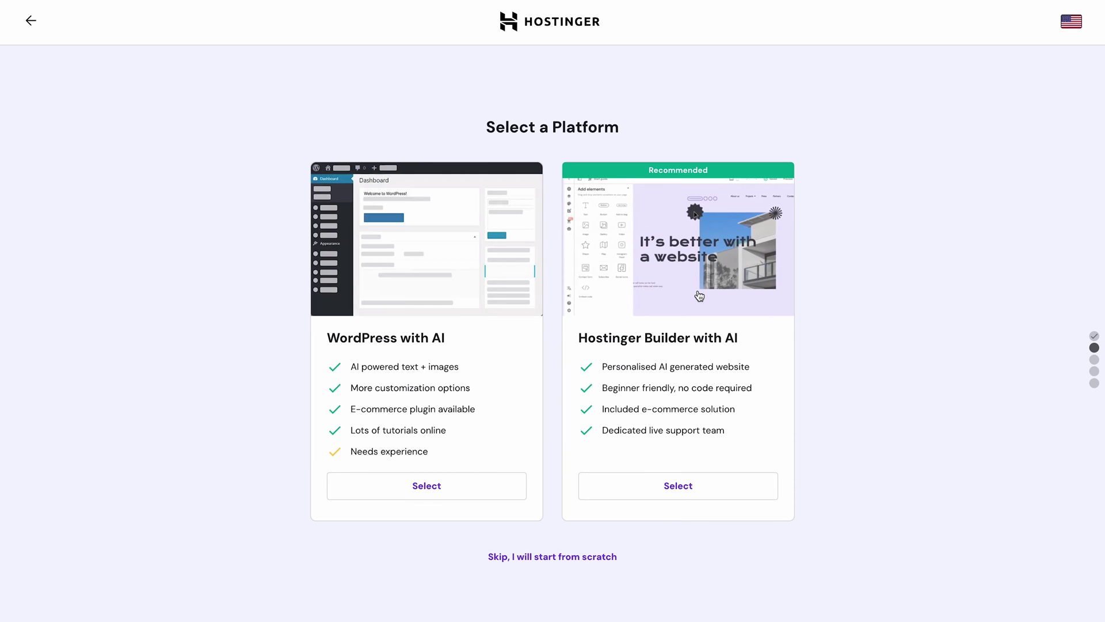
click(679, 485)
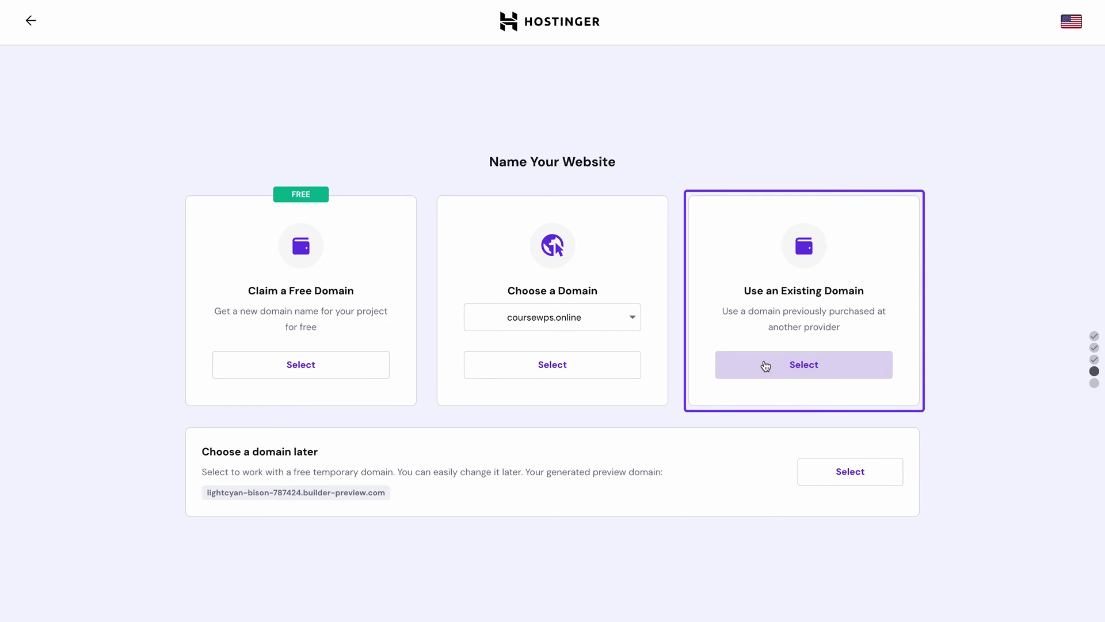
click(766, 366)
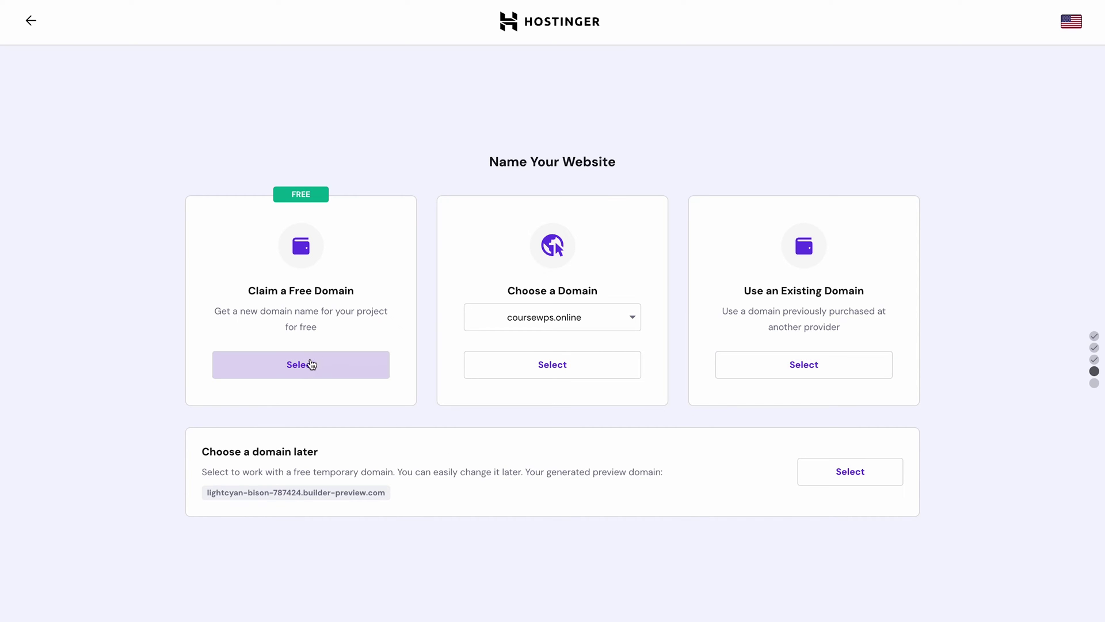
- Search for the free domain mycoolwebsite.xyz, which turns out to be taken
click(311, 364)
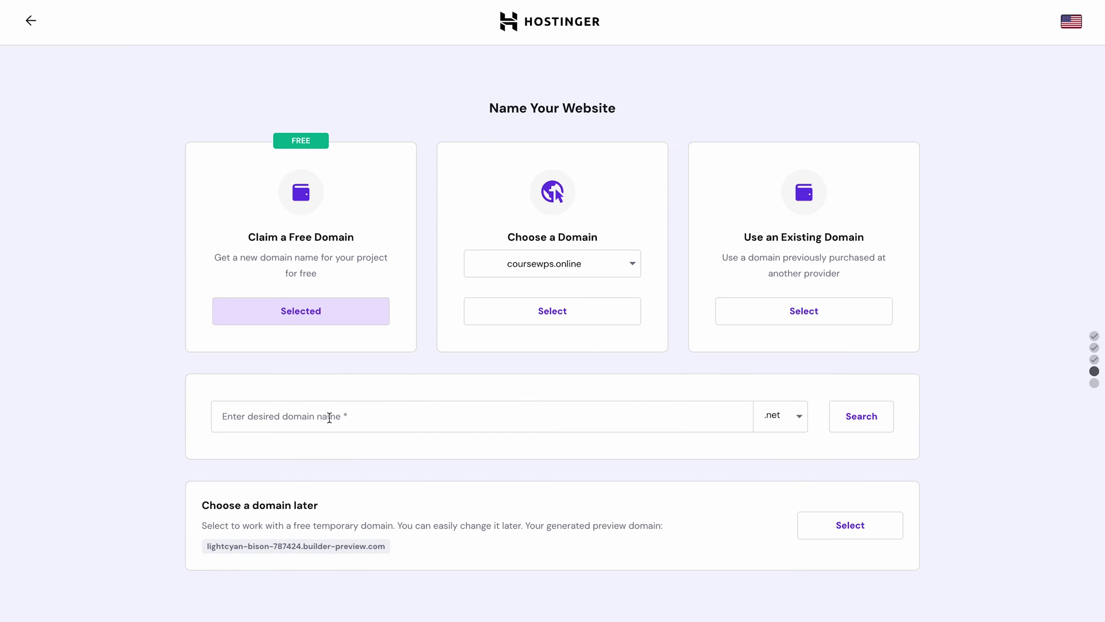
click(329, 417)
text(mycoolwebsite)
click(774, 416)
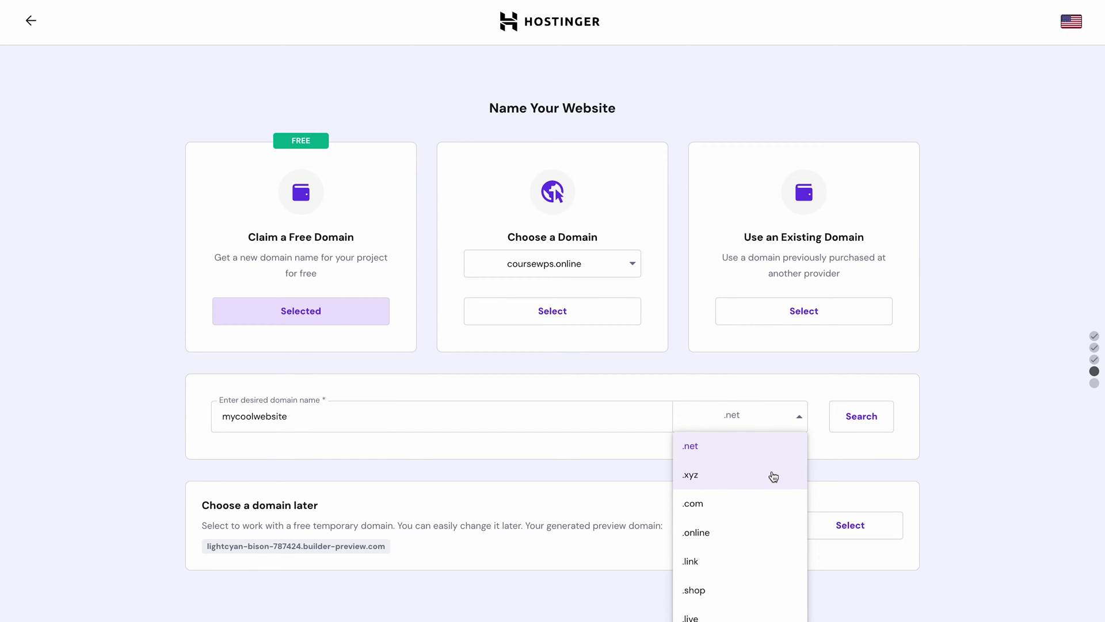
click(774, 476)
click(874, 422)
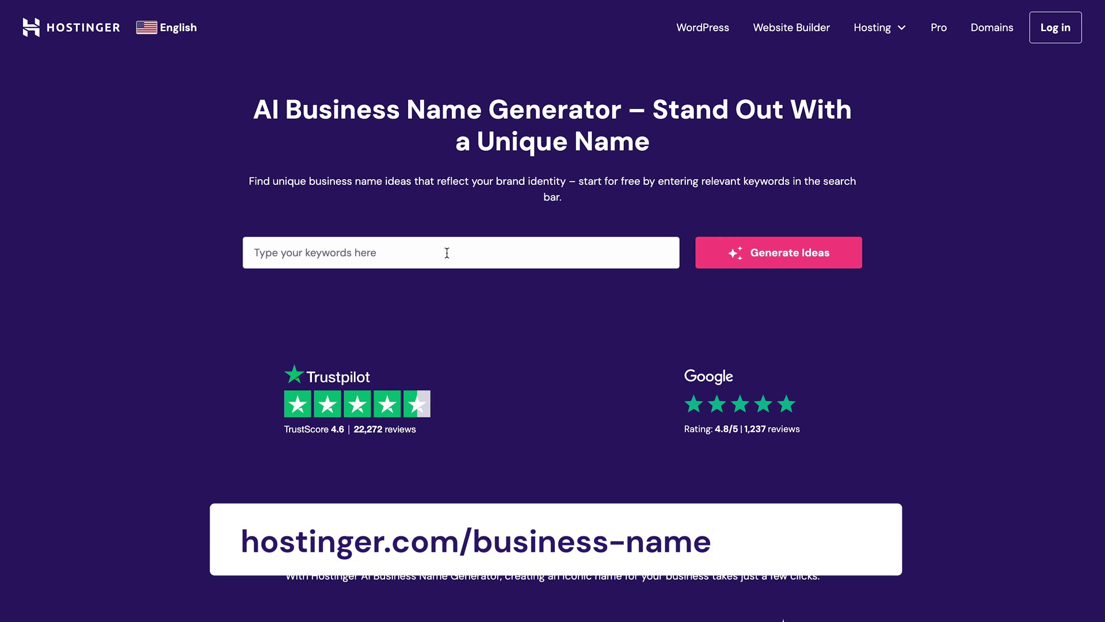
- Generate business name ideas from the keywords 'brave, cheerful, youth movies, modern'
click(447, 249)
text(brave)
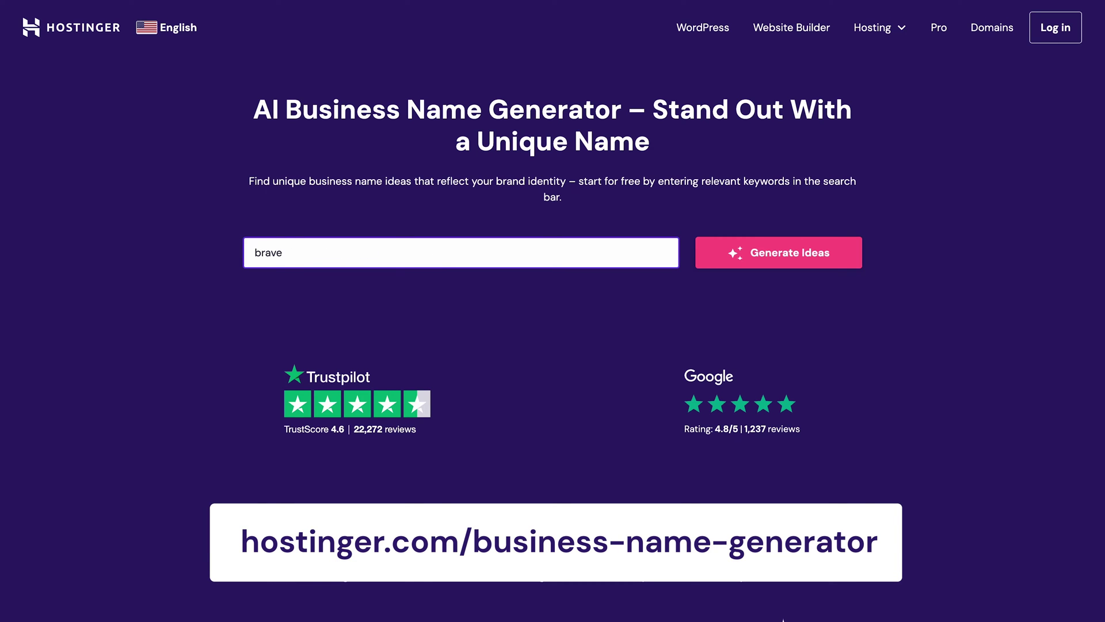
text(, cheerful, youth movies, modern)
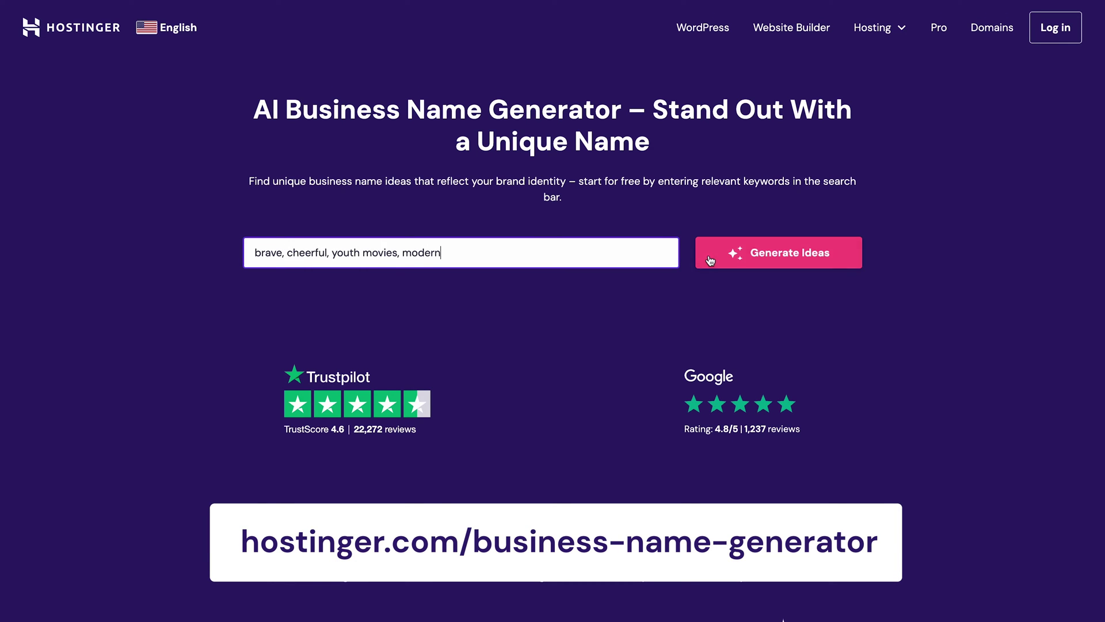
click(714, 255)
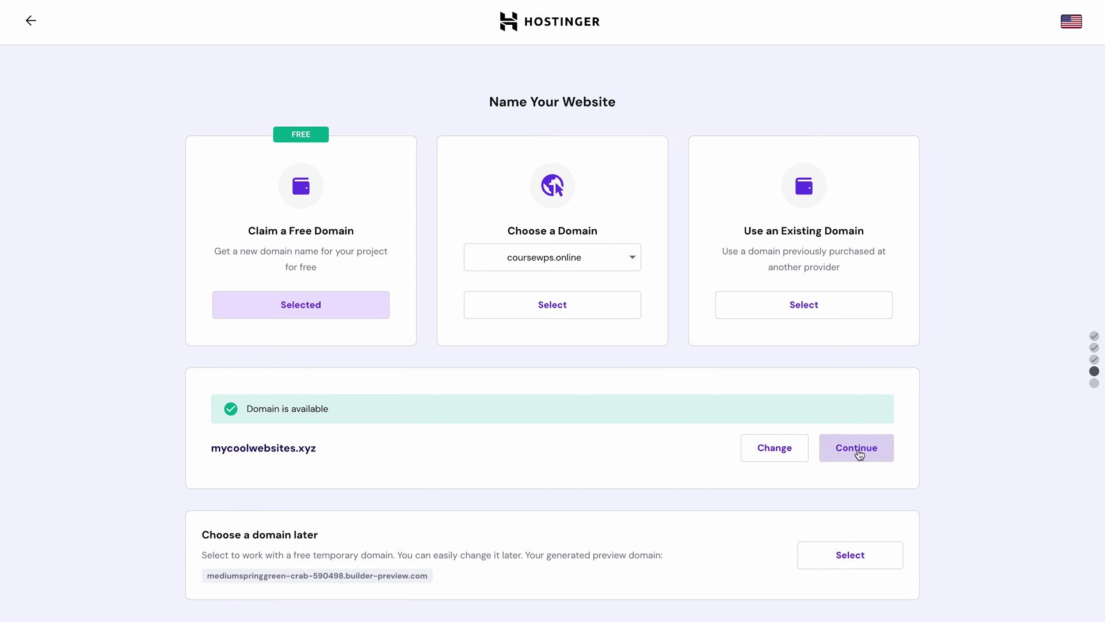
- Continue with mycoolwebsites.xyz and create an AI Portfolio site named 'Cheerful Cinephile' with a pasted description
click(857, 450)
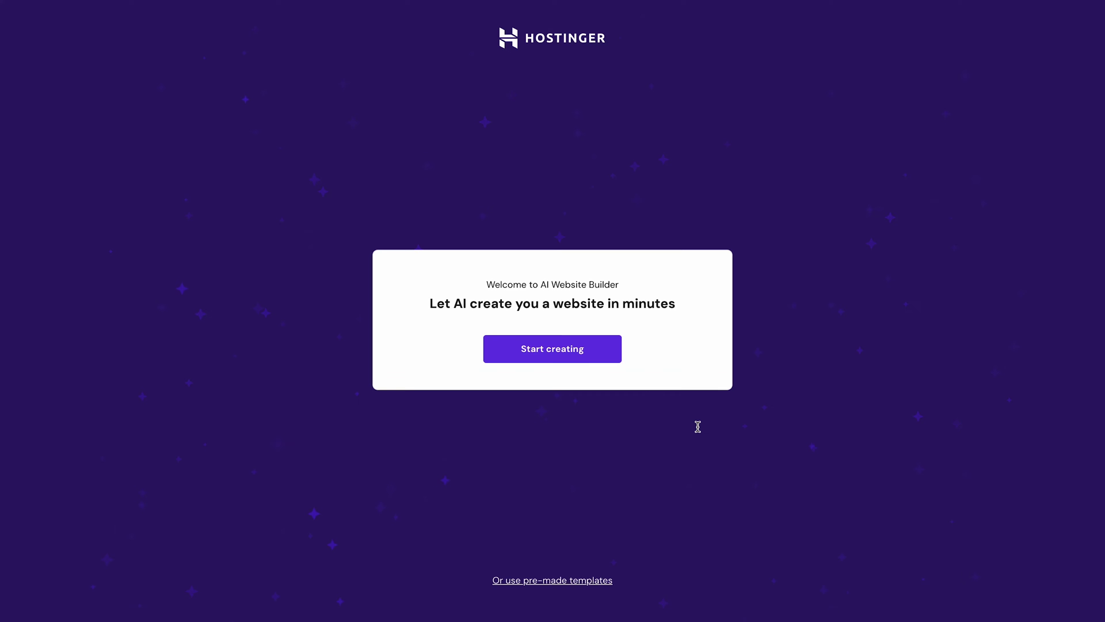
click(593, 353)
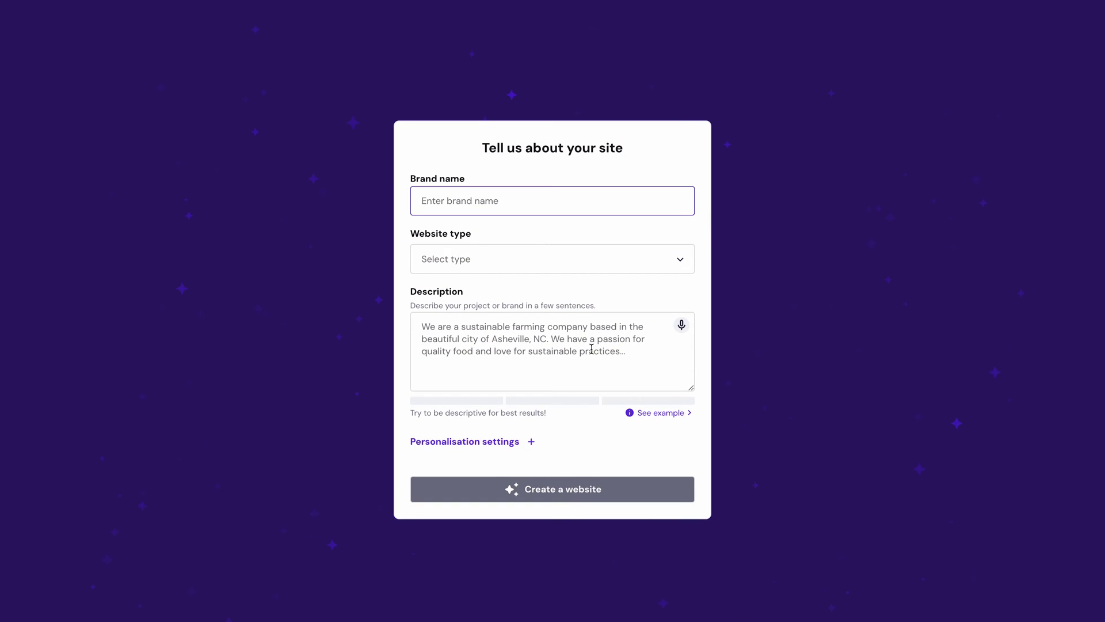
text(Cheerful Cinephile)
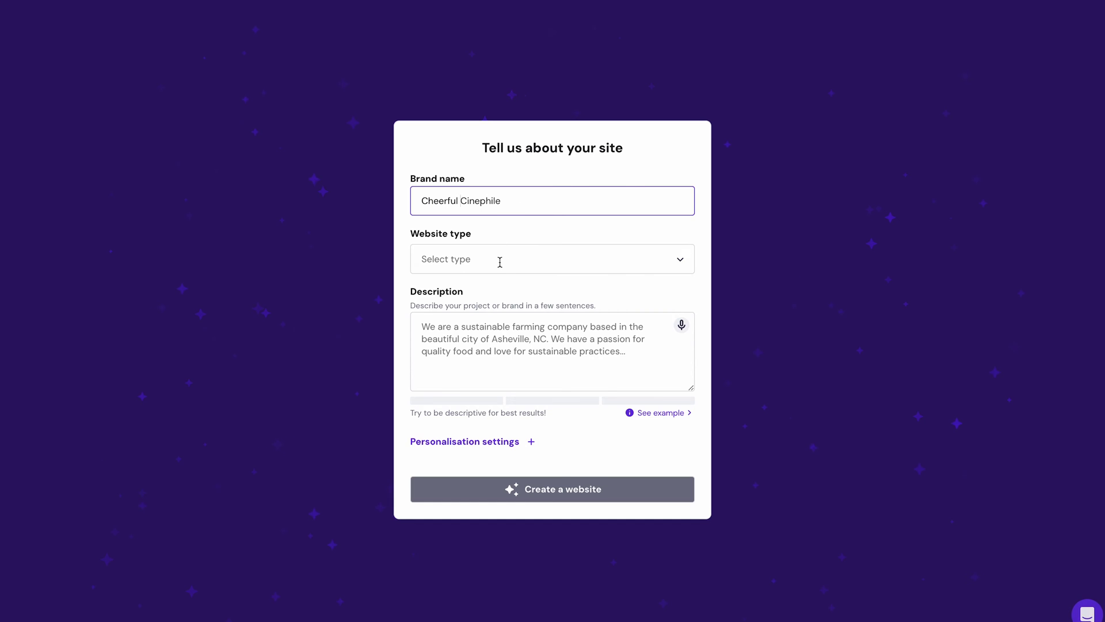
click(500, 262)
click(467, 369)
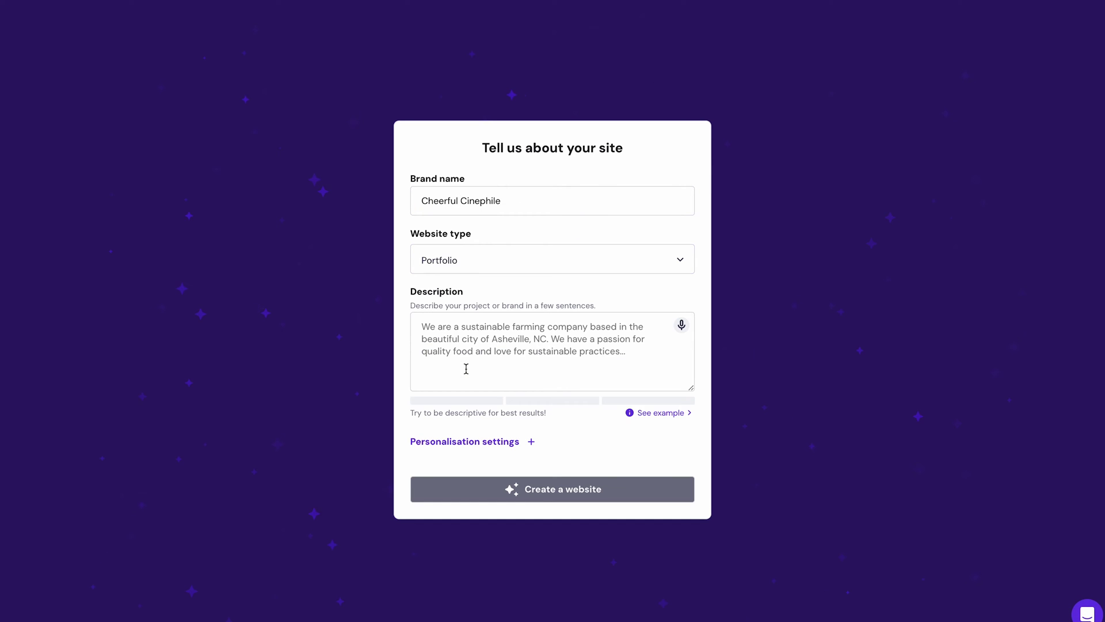
text(Cheerful cinephile is a personal website of me, who is a film creation student. This website will be filled with my film creation portfolio also my blog articles reviewing films. I love using cheerful color palette as it's my major personal branding.)
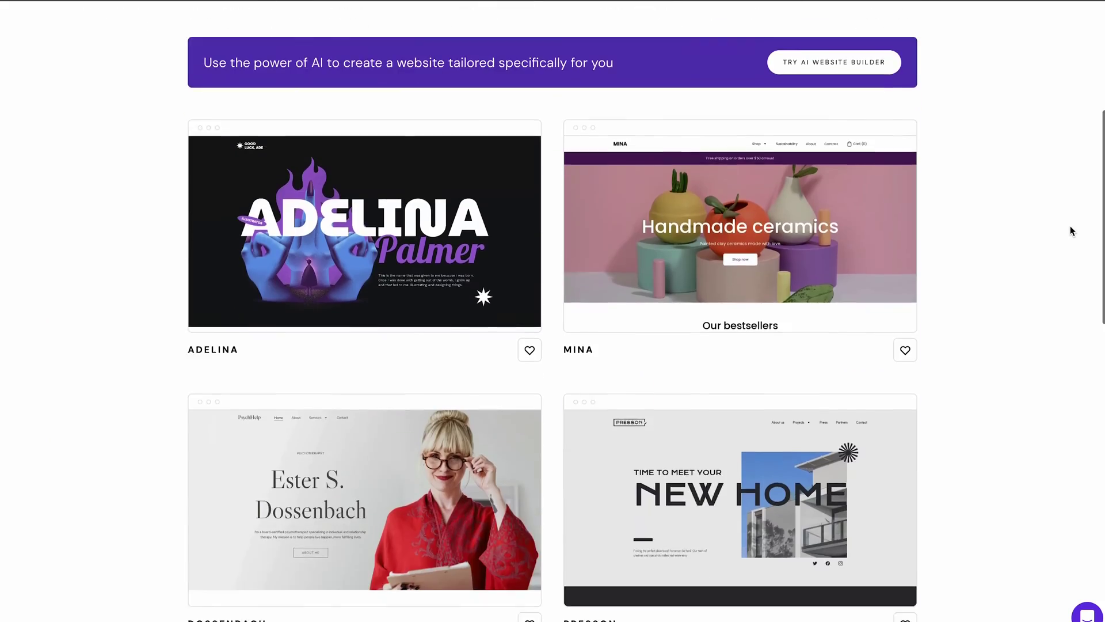
scroll(1070, 231, down, 15)
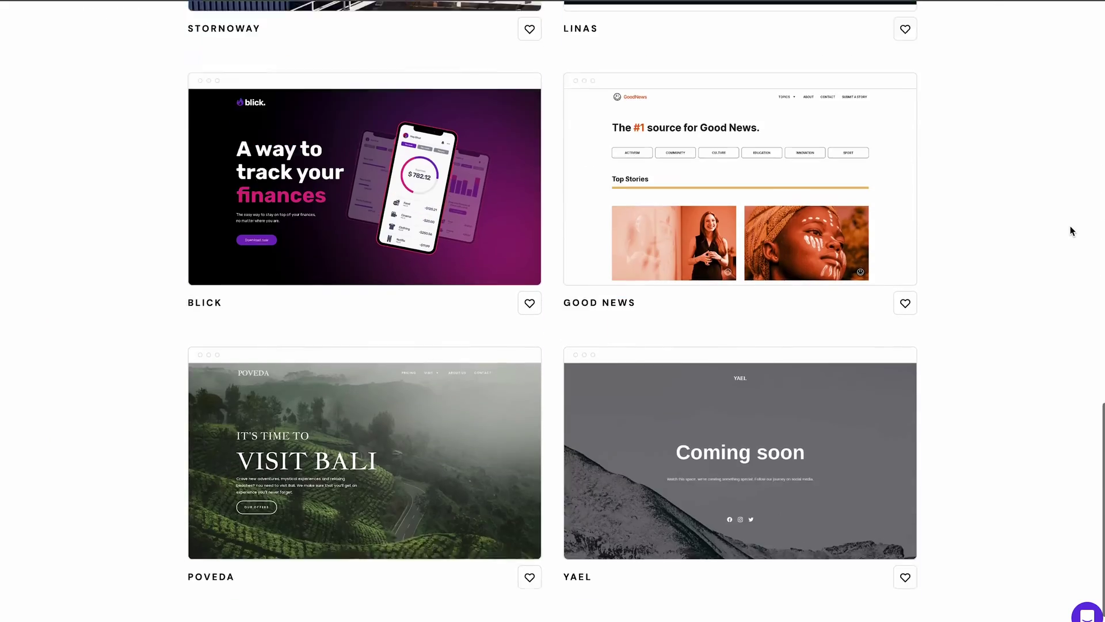
- Filter the template gallery to show only Portfolio templates
scroll(1071, 231, up, 15)
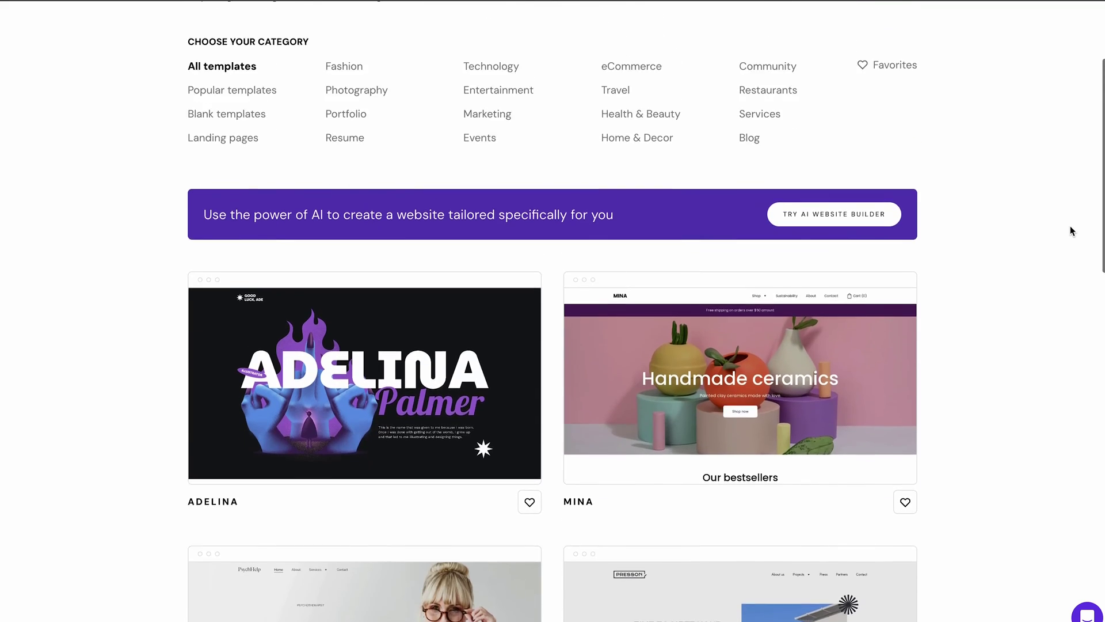
scroll(1072, 230, up, 3)
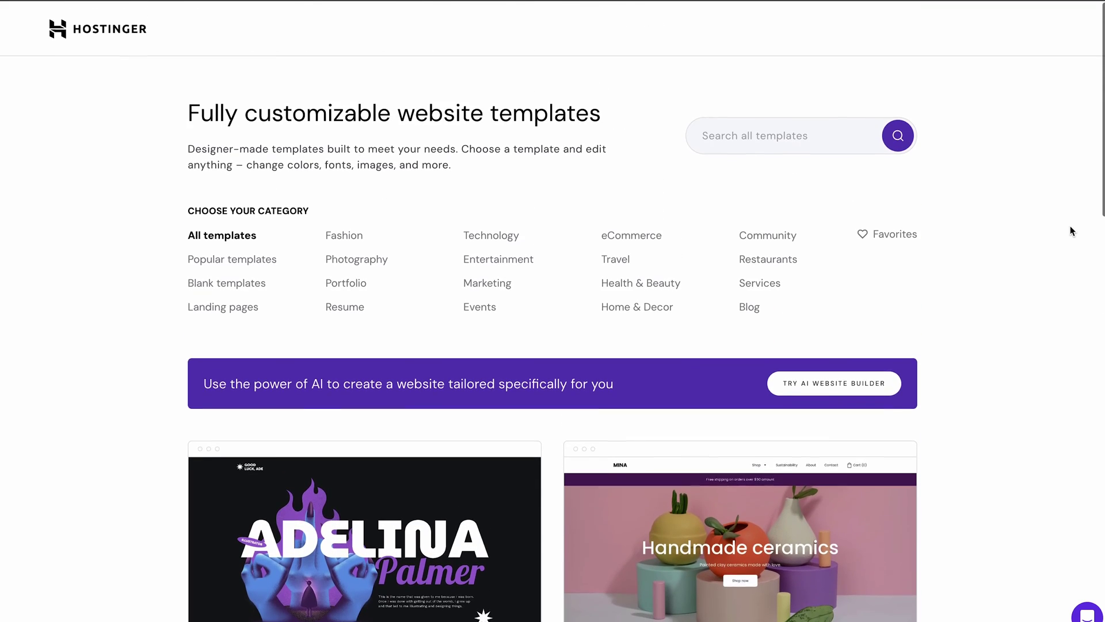
click(354, 284)
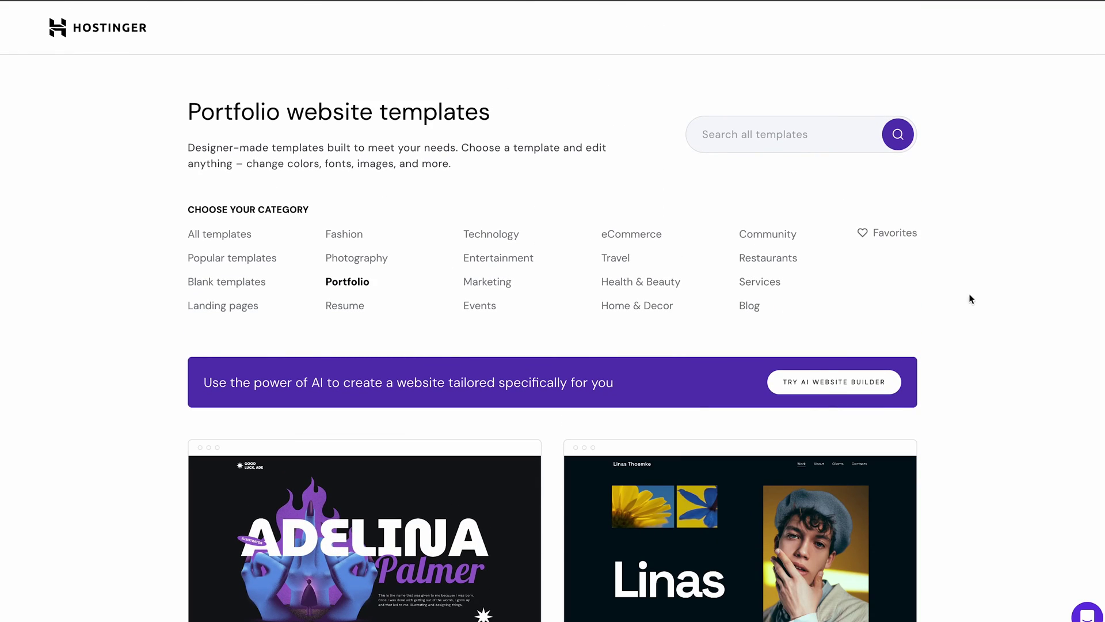
- Preview the Linas template full-page in tablet and mobile layouts
scroll(1013, 364, down, 4)
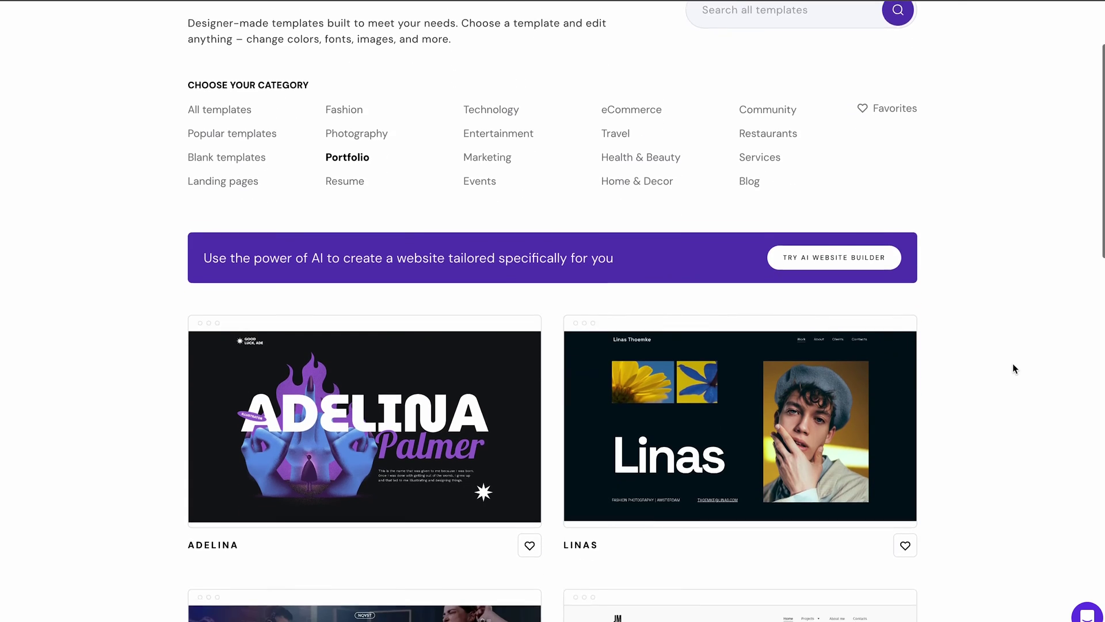
scroll(1014, 364, down, 3)
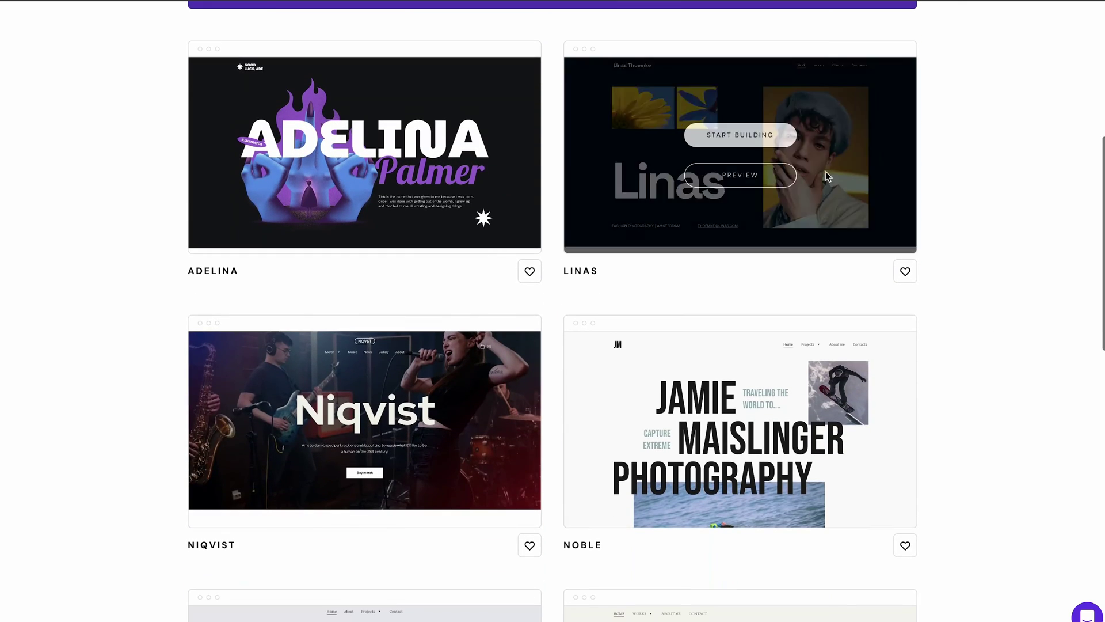
click(775, 182)
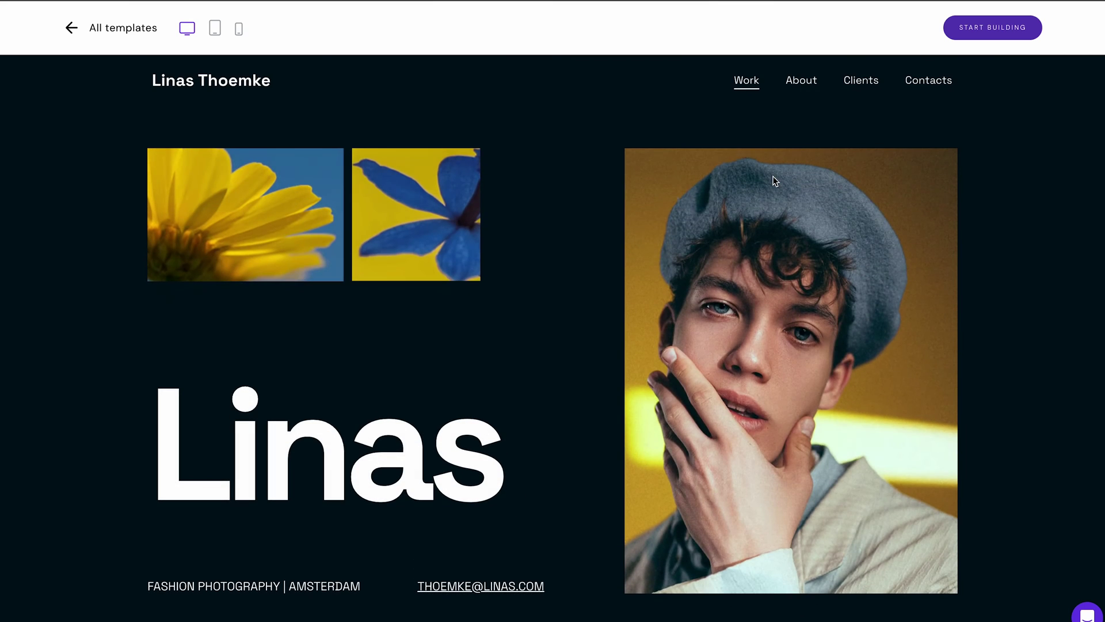
click(217, 29)
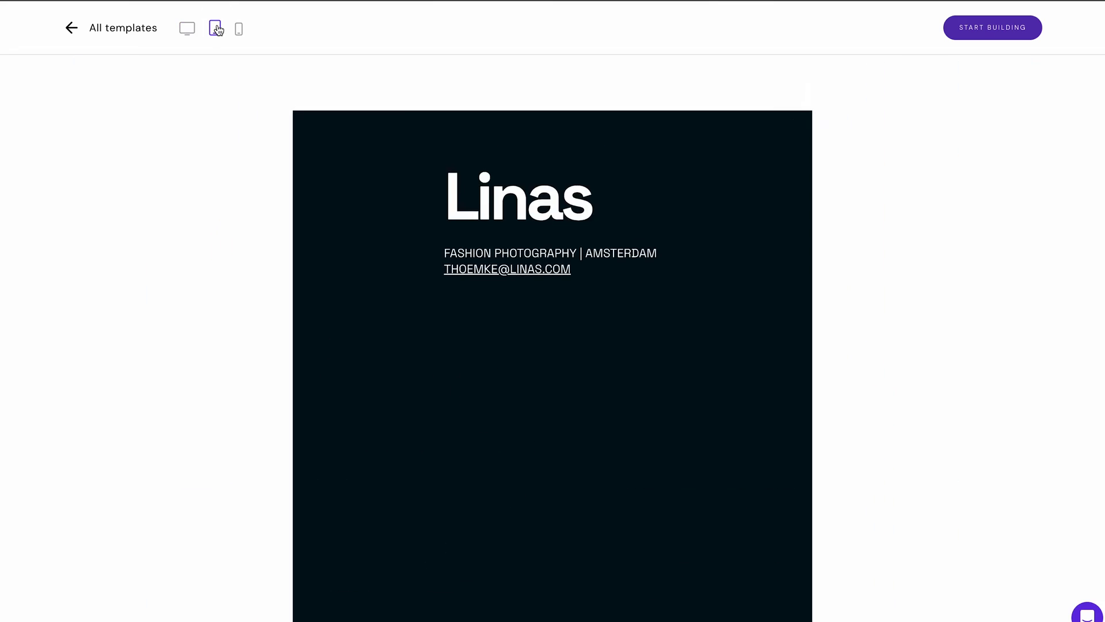
click(240, 29)
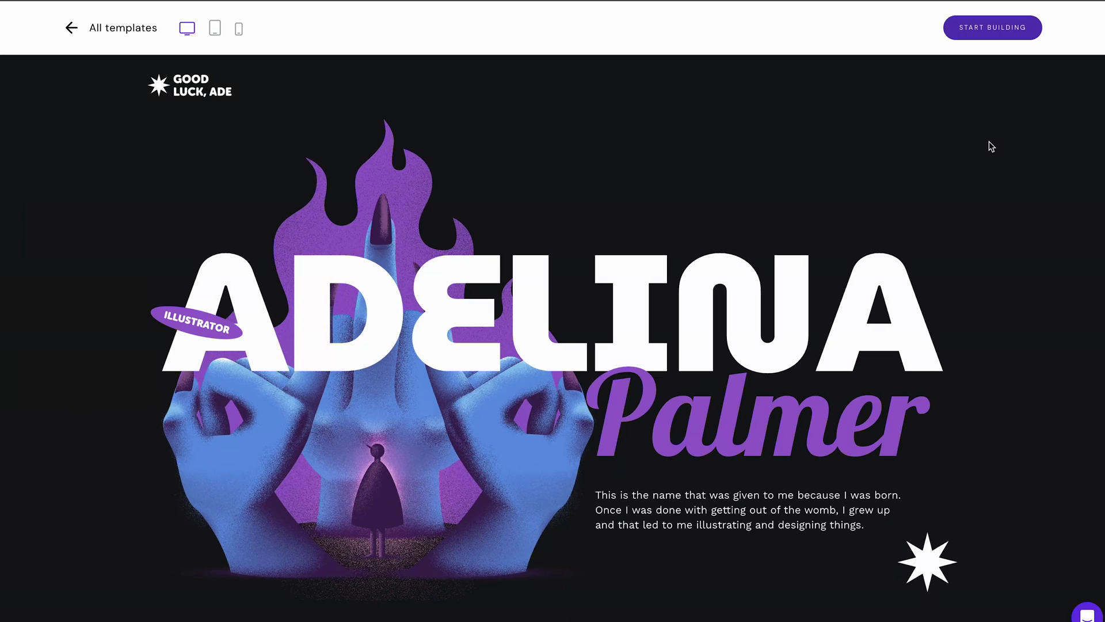
- Scroll through the illustrator portfolio template preview
scroll(989, 141, down, 6)
scroll(991, 146, down, 7)
scroll(991, 146, down, 6)
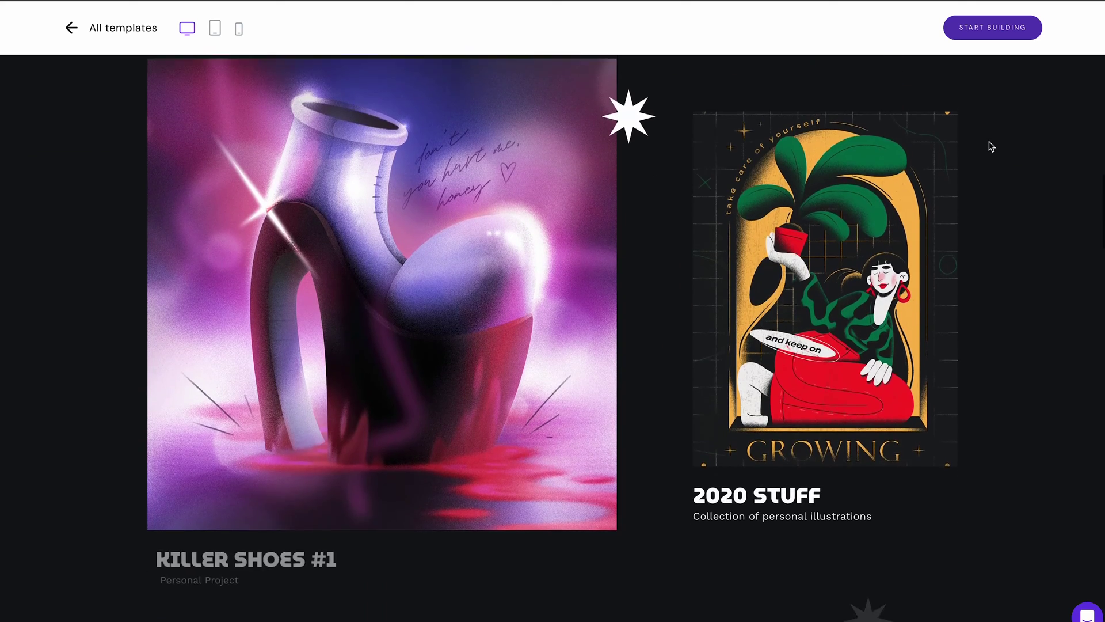
scroll(991, 146, down, 7)
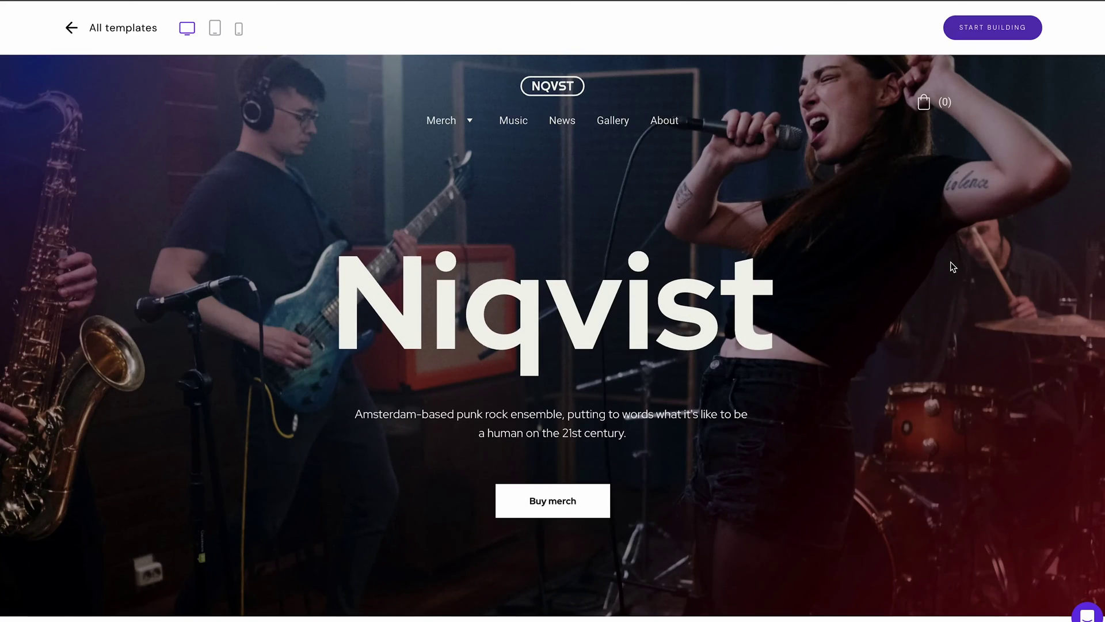
- Scroll the Niqvist preview past merch, album and news sections to the tour dates
scroll(952, 266, down, 7)
scroll(951, 265, down, 6)
scroll(951, 266, down, 10)
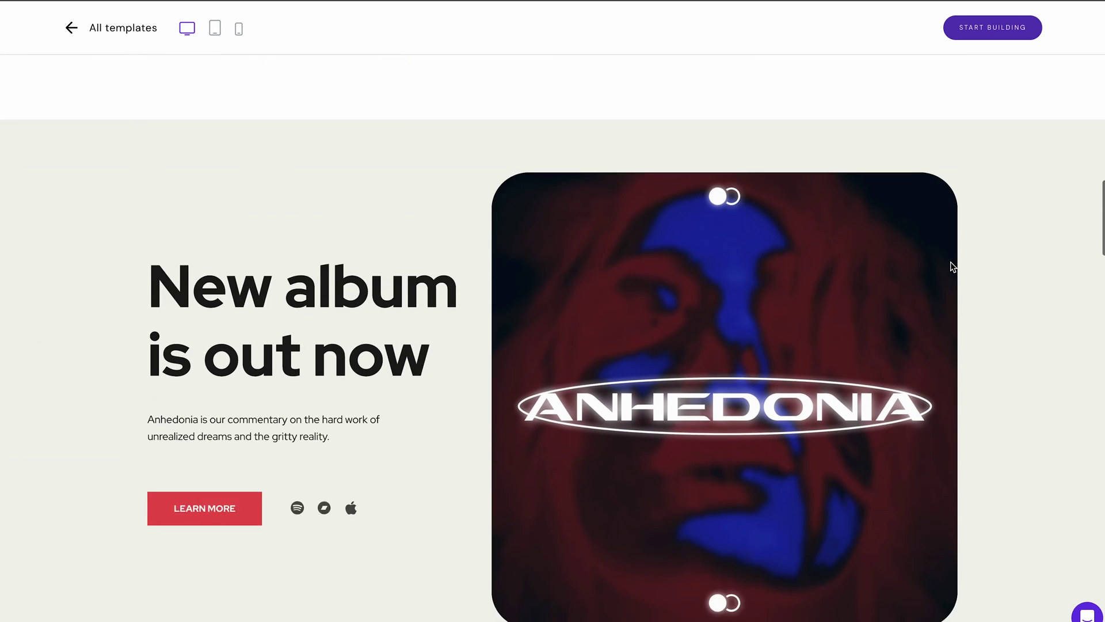
scroll(951, 266, down, 9)
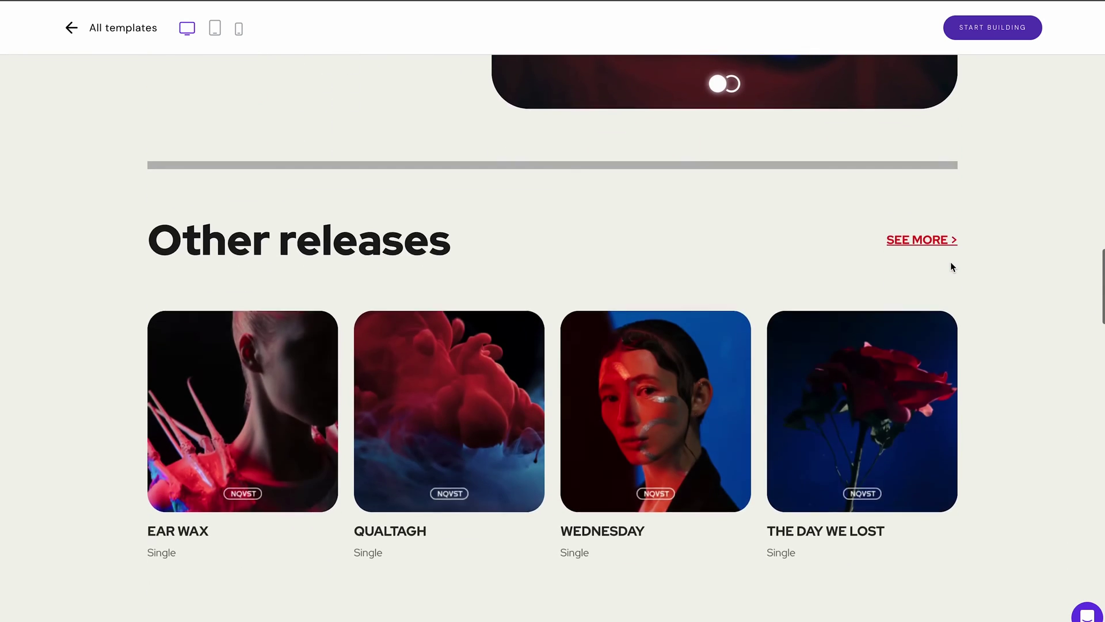
scroll(951, 266, down, 11)
scroll(952, 266, down, 5)
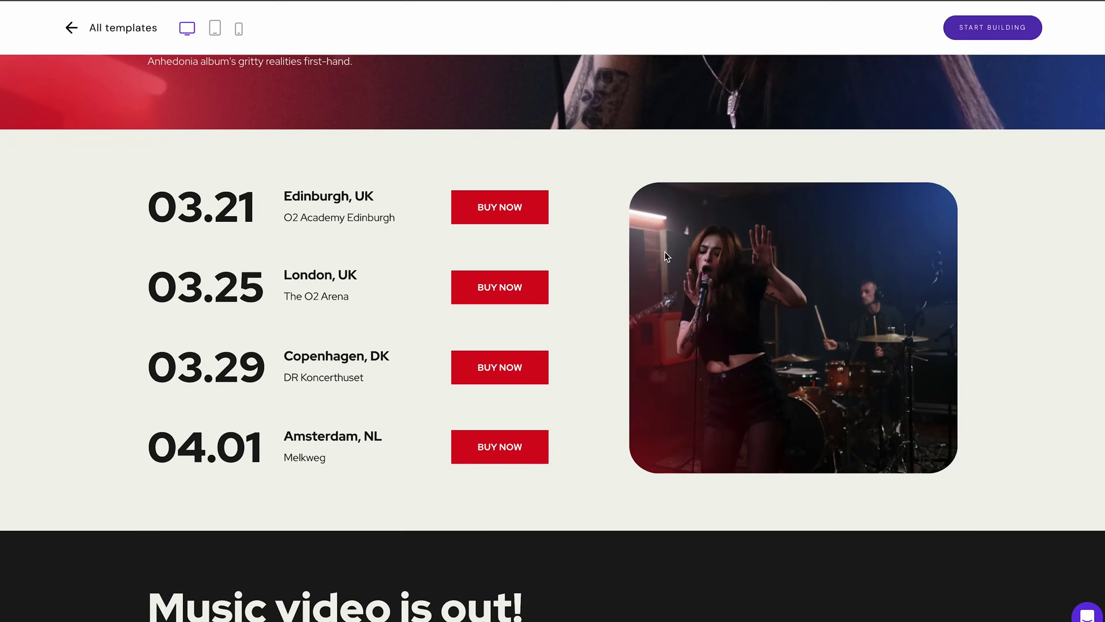
click(531, 215)
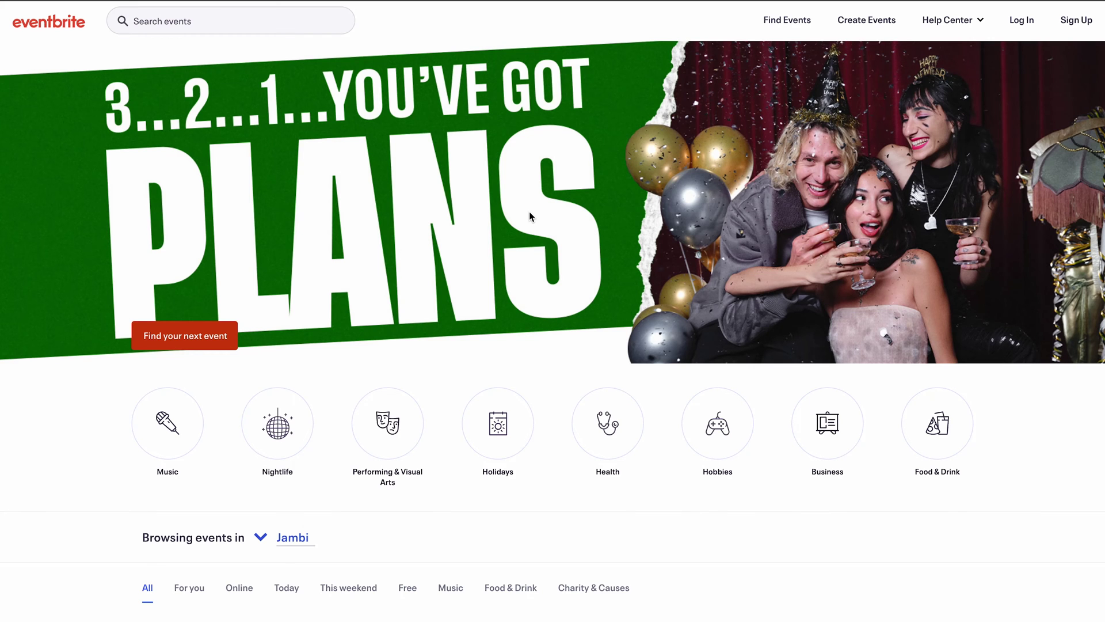
scroll(530, 216, down, 5)
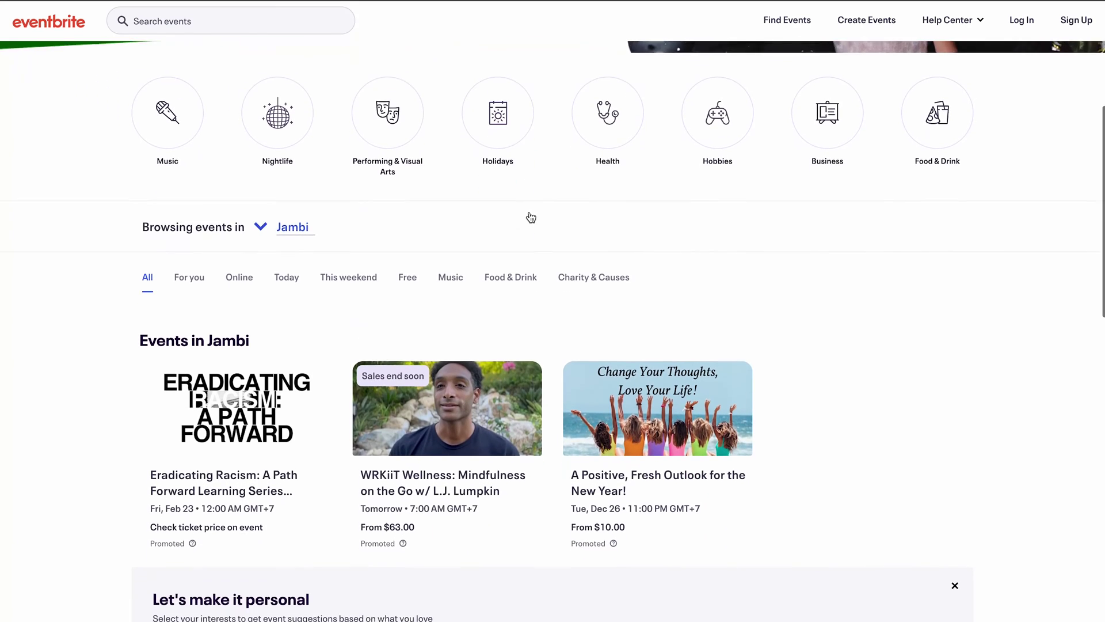
scroll(530, 216, down, 1)
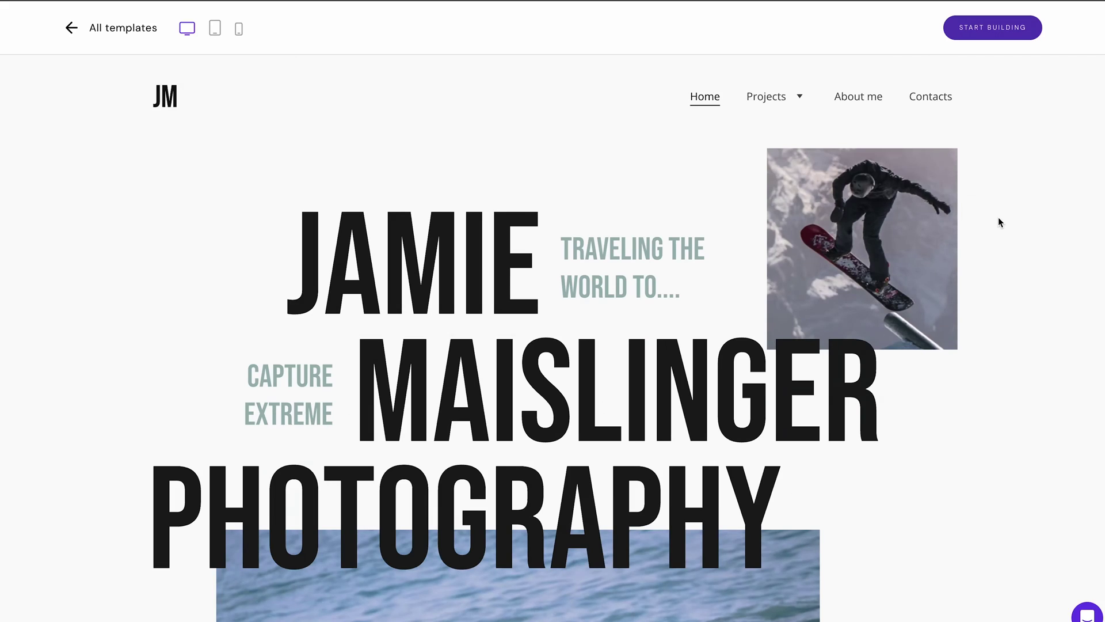
- Scroll the extreme-sports template home page and open and browse the SNOW BOARDING project page
scroll(998, 218, down, 6)
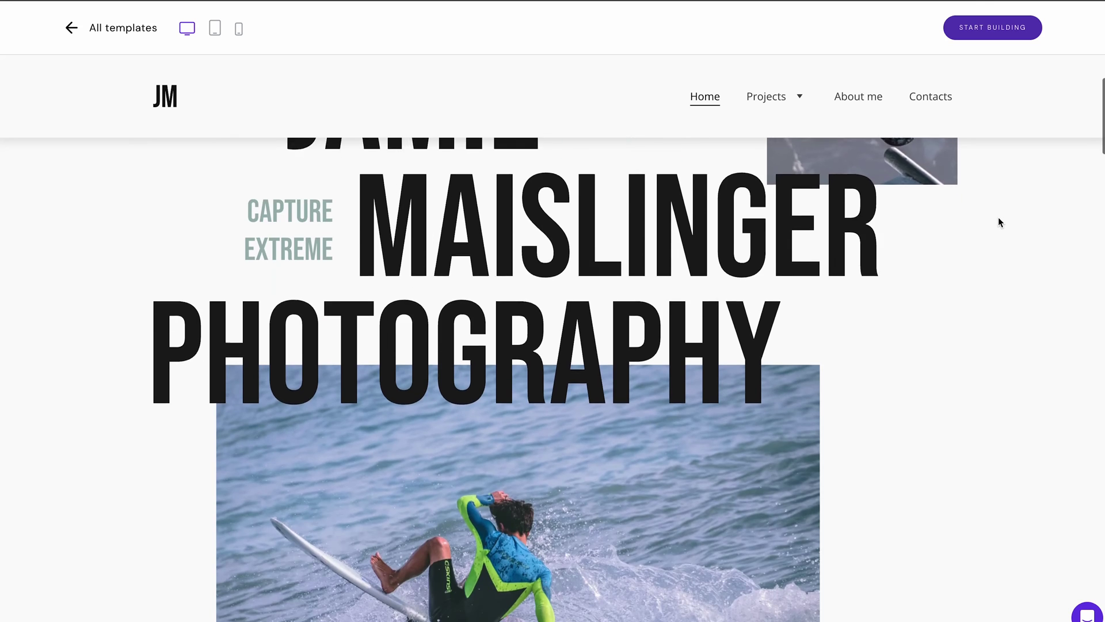
scroll(999, 216, down, 6)
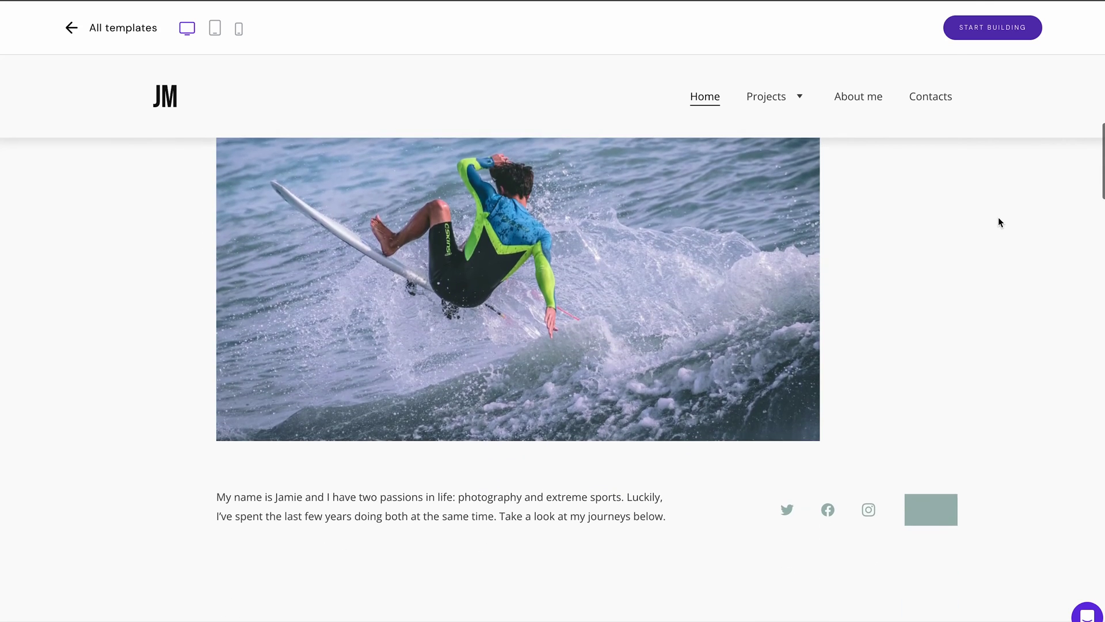
scroll(999, 219, down, 8)
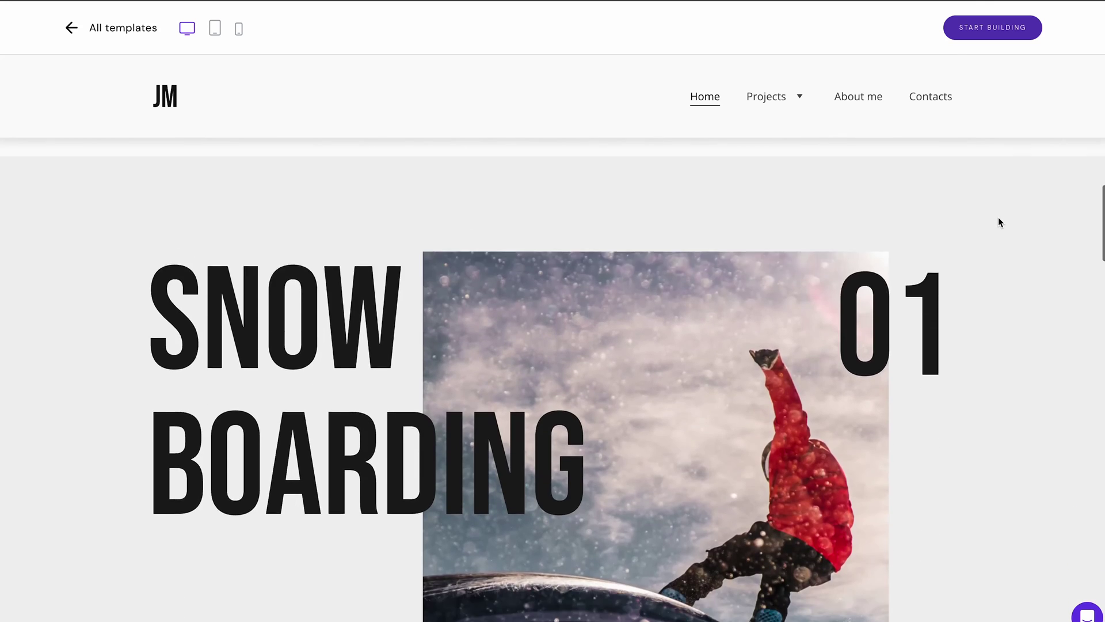
scroll(999, 219, down, 5)
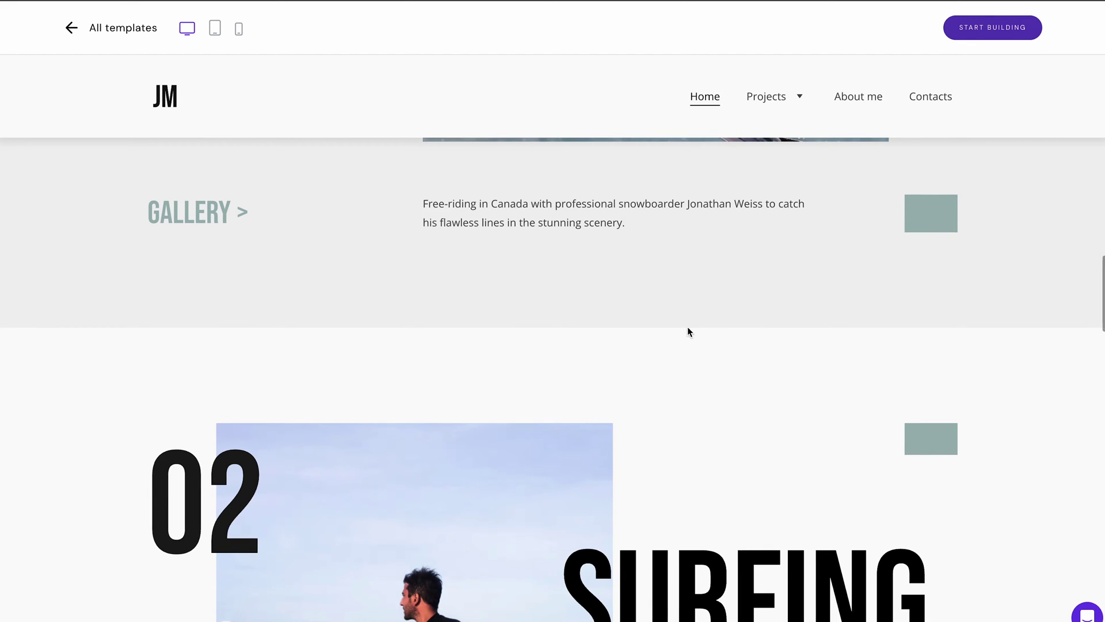
click(239, 225)
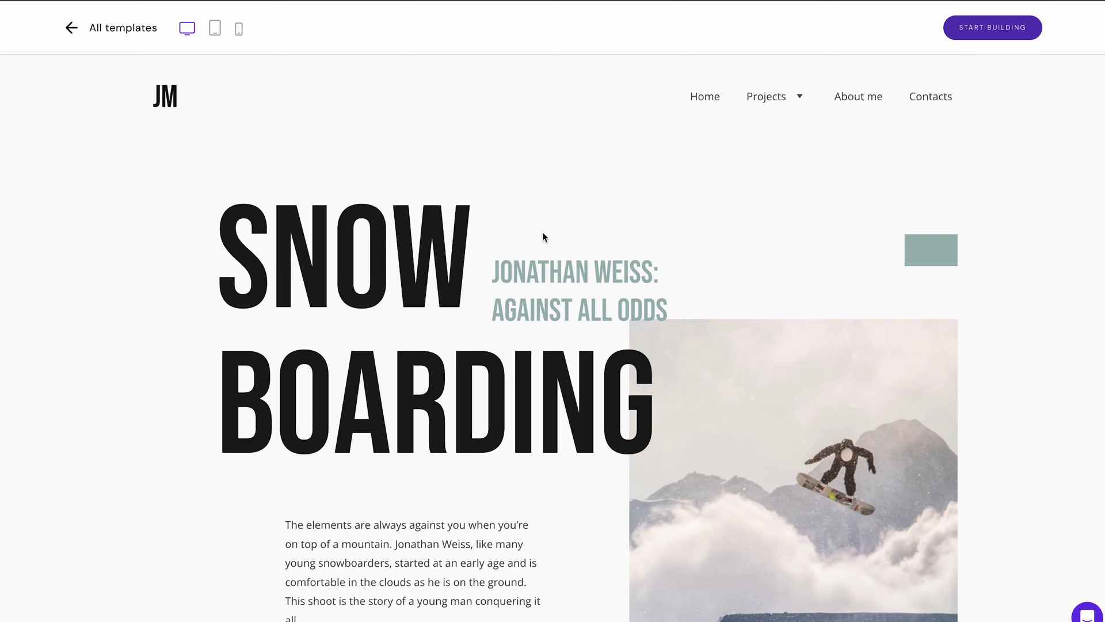
scroll(1024, 311, down, 6)
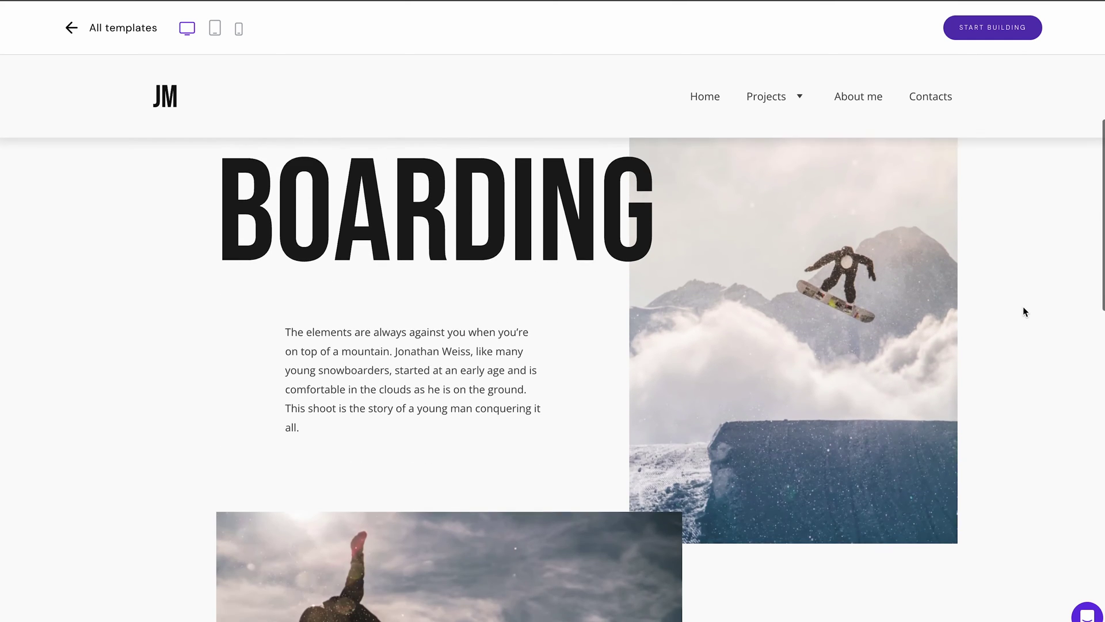
scroll(1023, 311, down, 8)
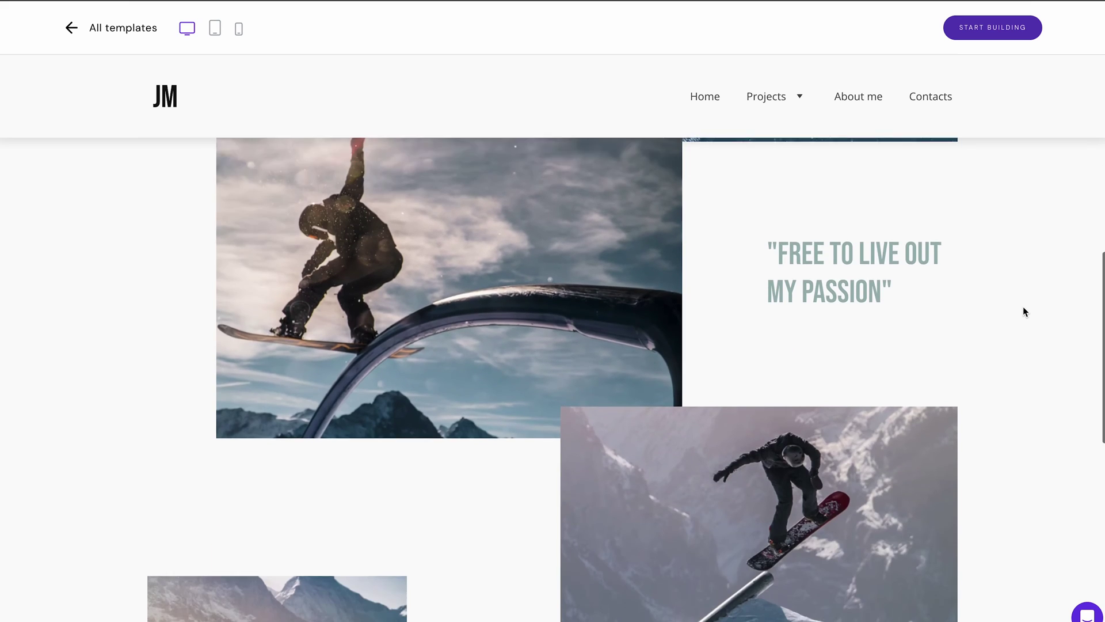
scroll(1023, 311, down, 7)
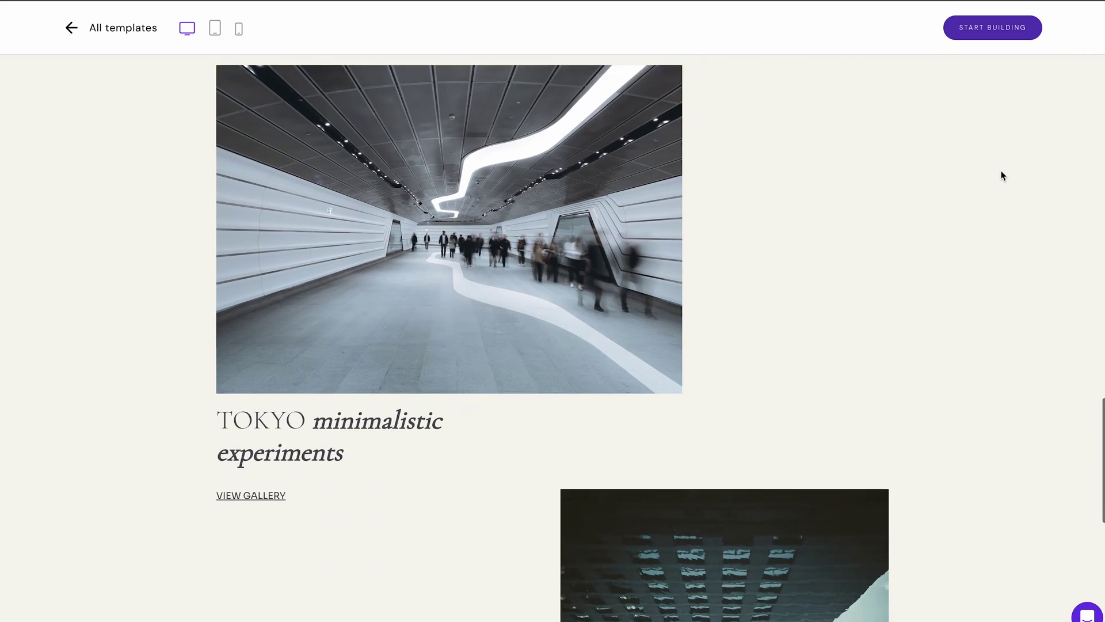
scroll(1001, 175, down, 2)
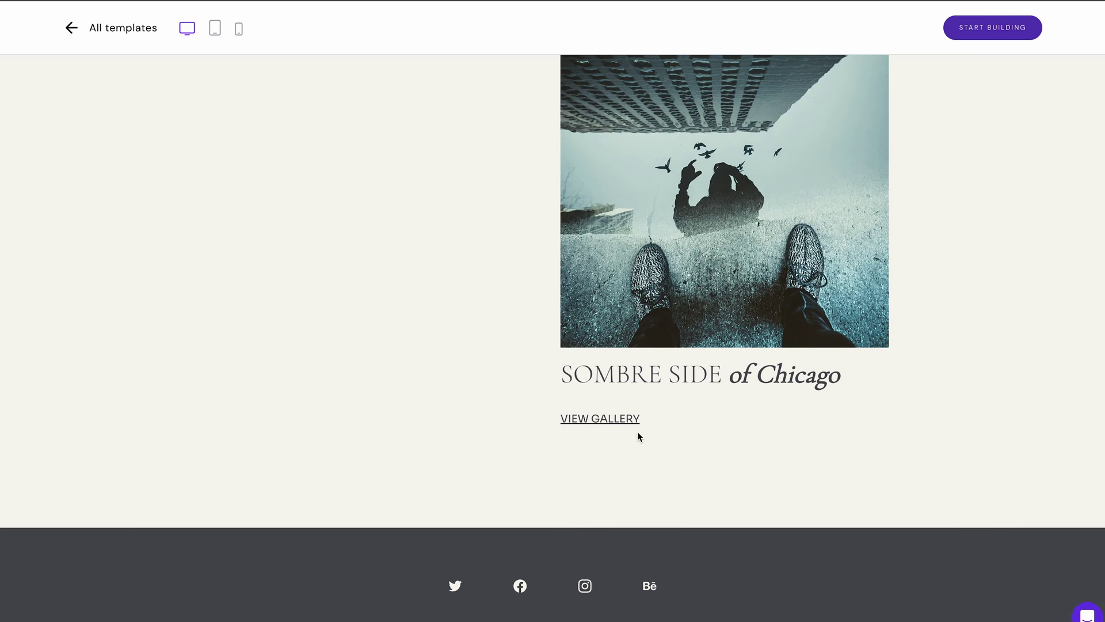
- Open the Sombre Side of Chicago gallery, scroll its photos and enlarge the elevated-tracks street photo
click(612, 420)
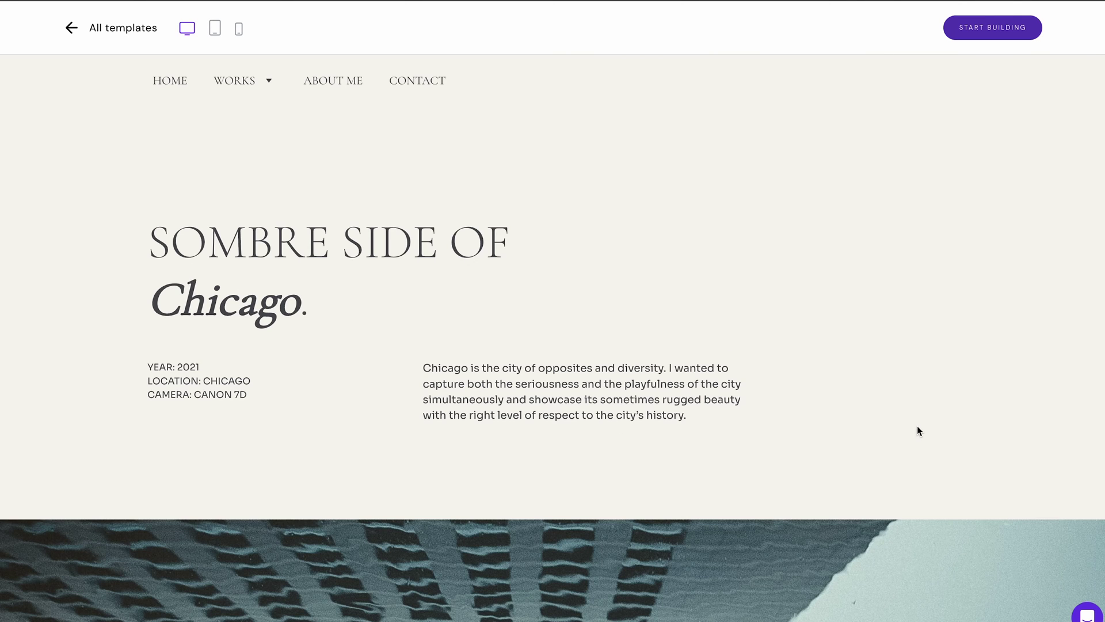
scroll(918, 427, down, 5)
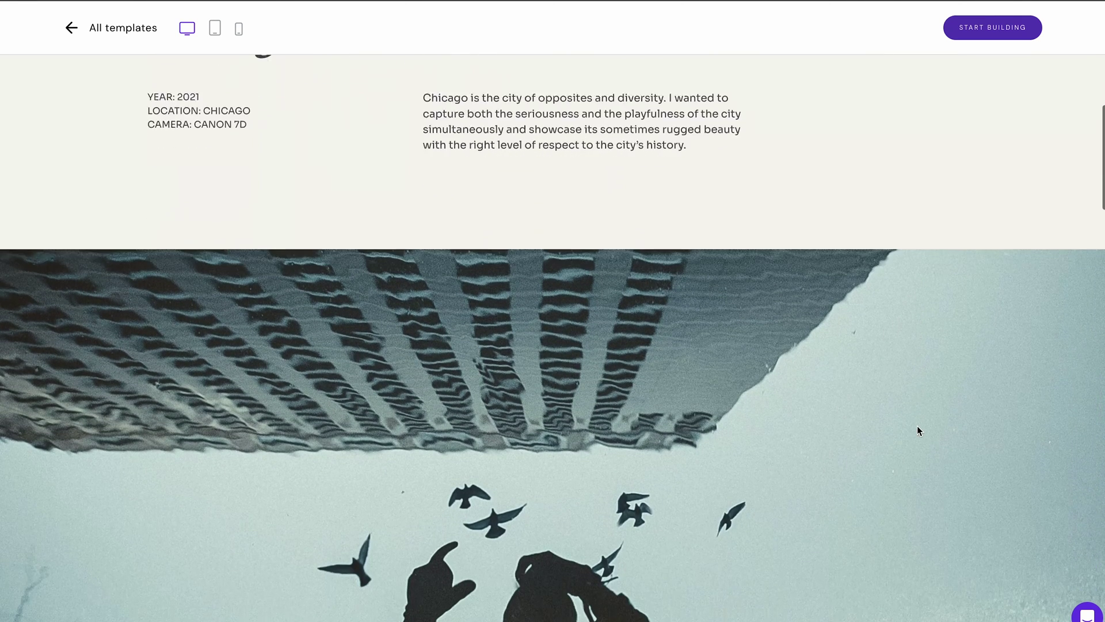
scroll(917, 427, down, 5)
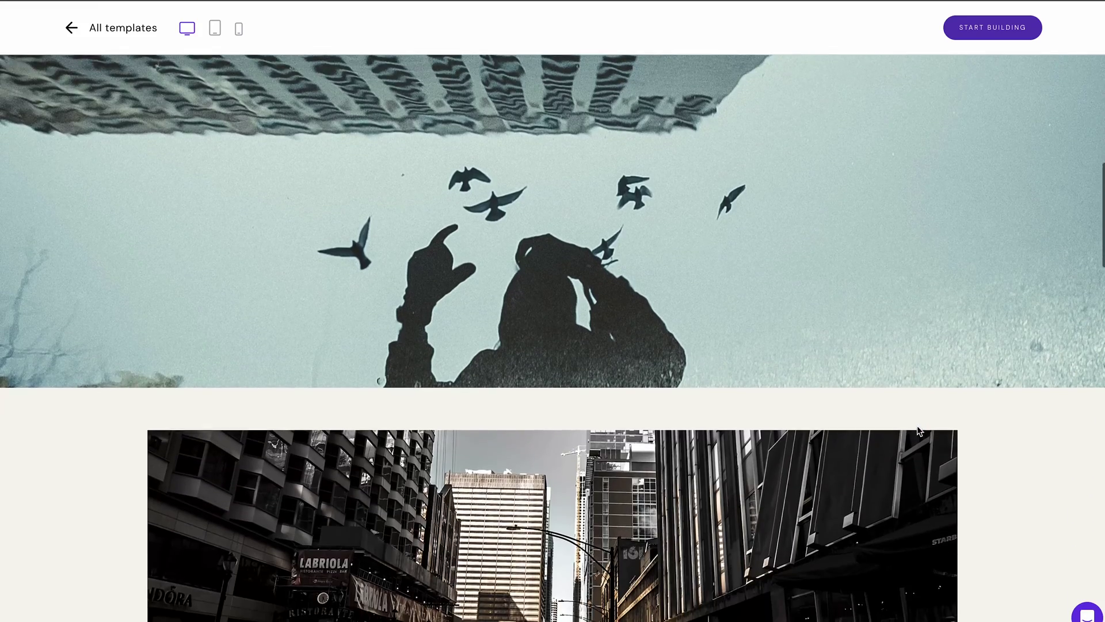
scroll(917, 426, down, 4)
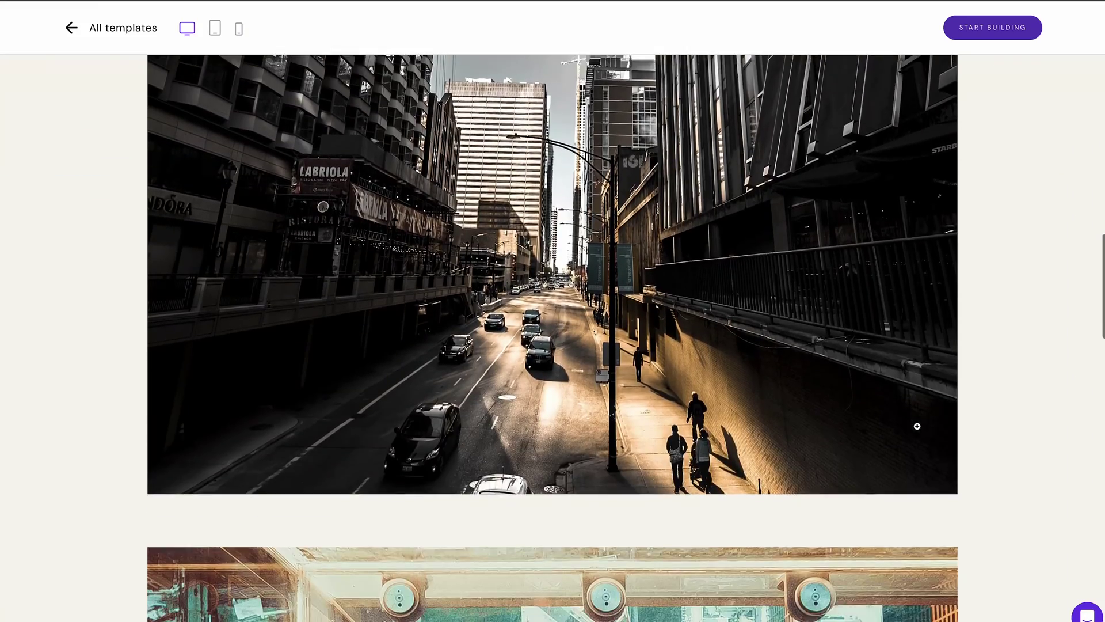
scroll(917, 426, down, 12)
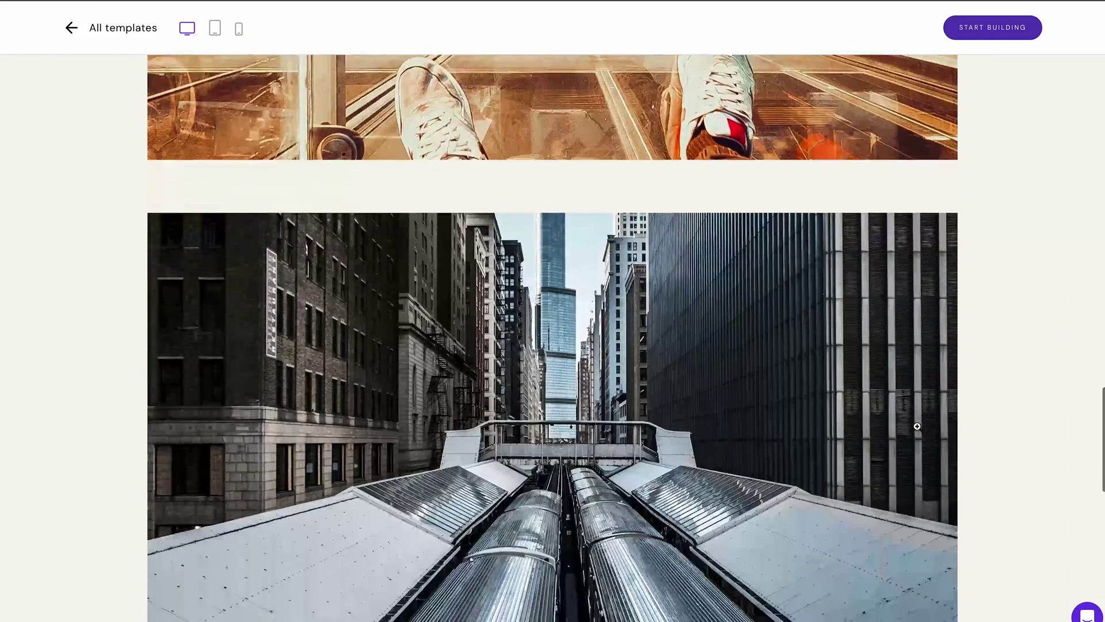
scroll(917, 426, down, 14)
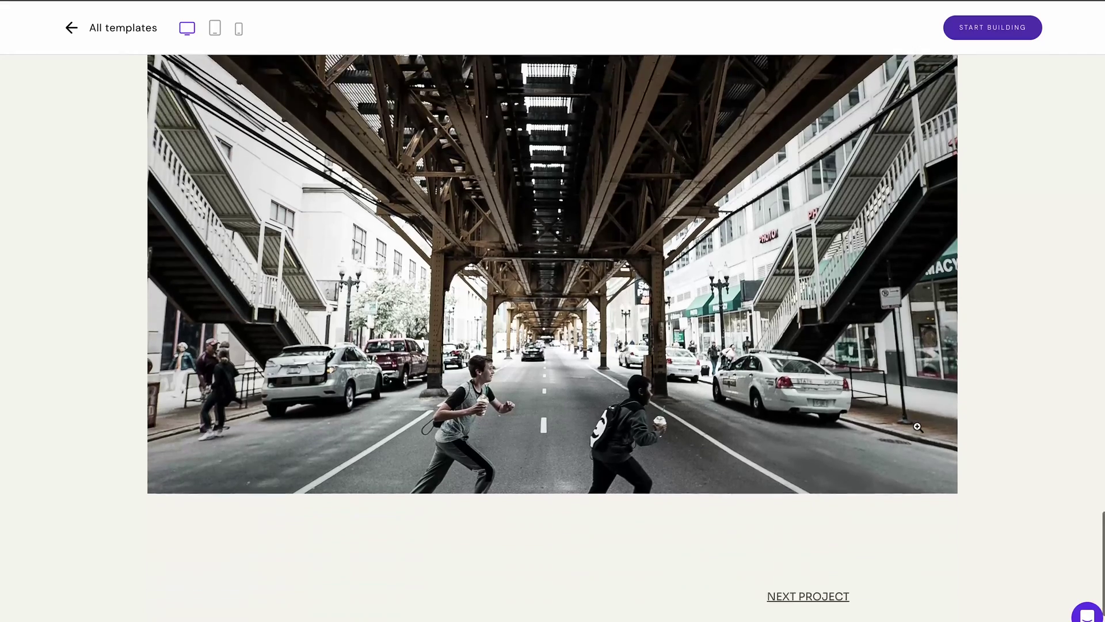
scroll(918, 427, down, 2)
scroll(918, 427, up, 5)
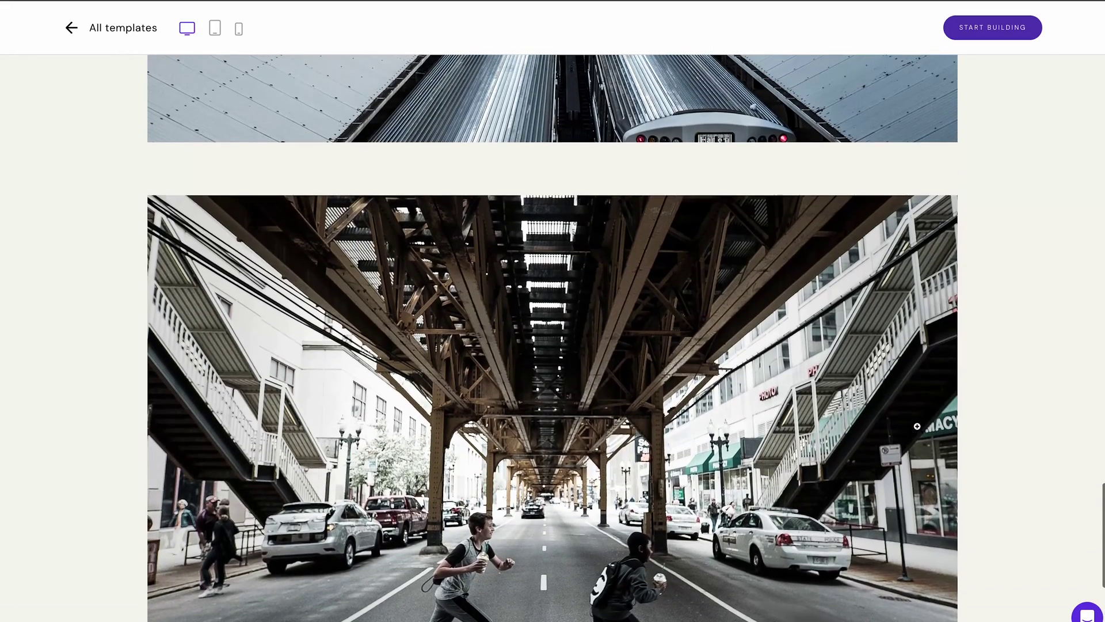
click(917, 426)
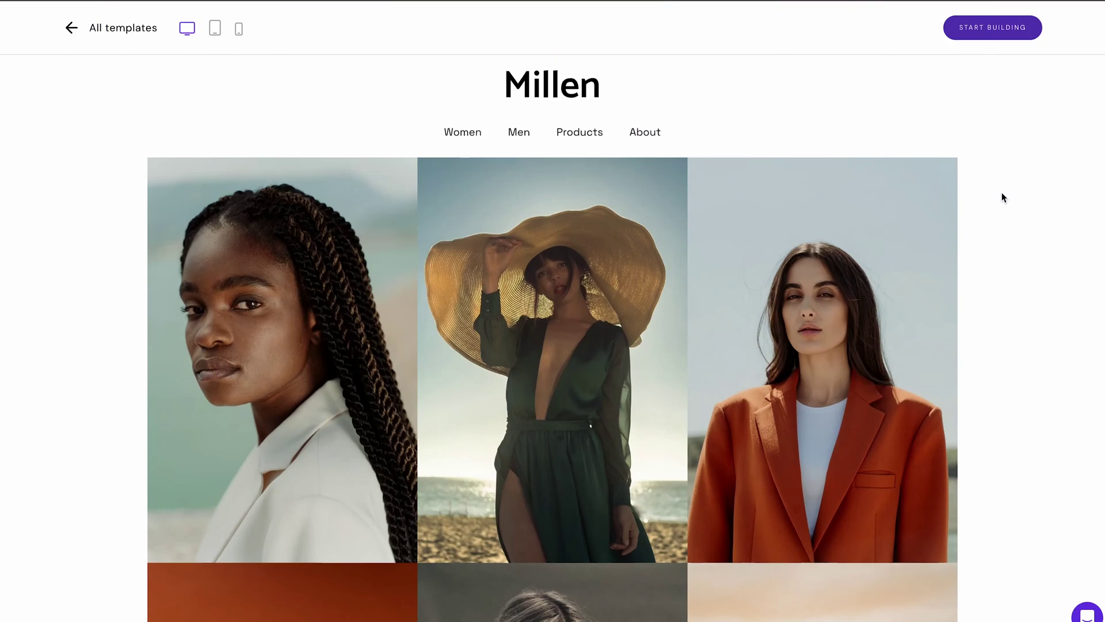
- Enlarge the sunset couple photo and step through six more photos before closing the lightbox
scroll(1001, 198, down, 2)
scroll(1002, 197, down, 5)
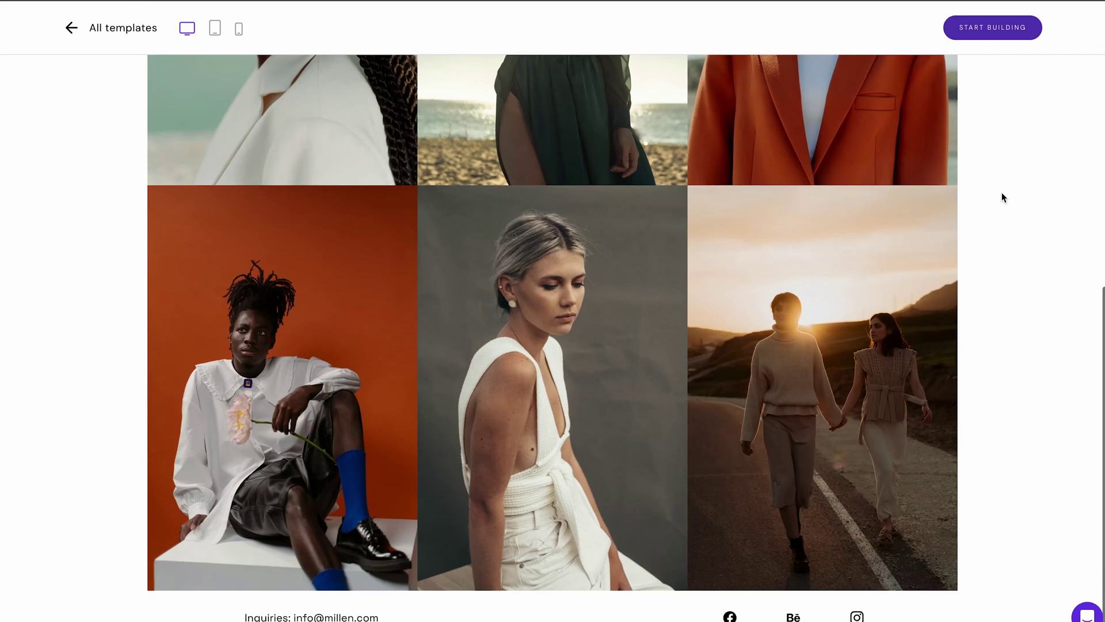
click(915, 341)
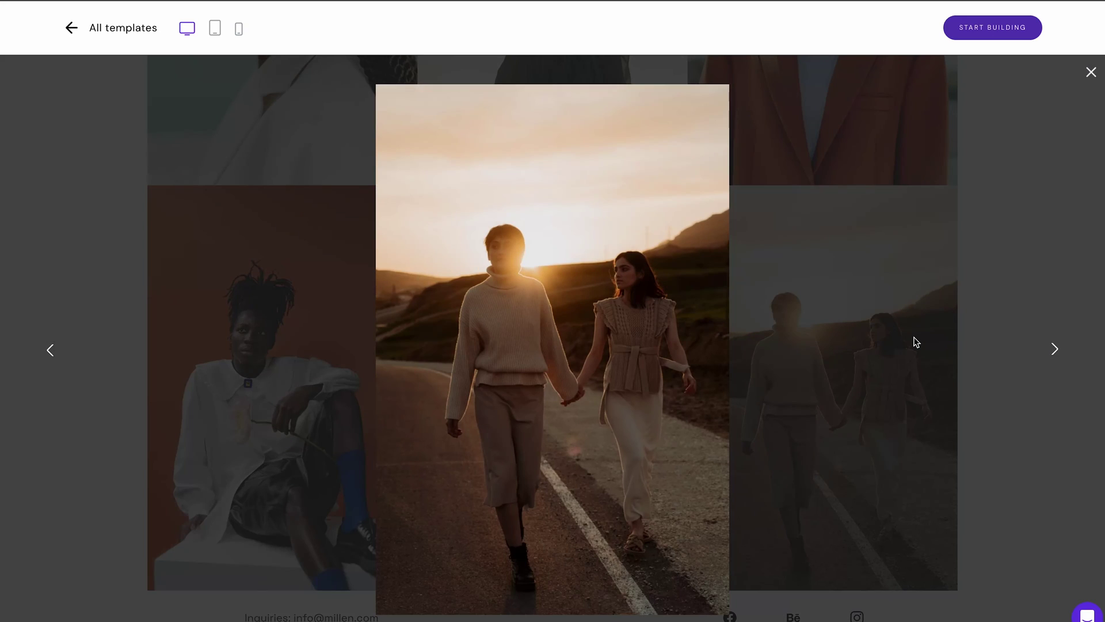
click(1054, 354)
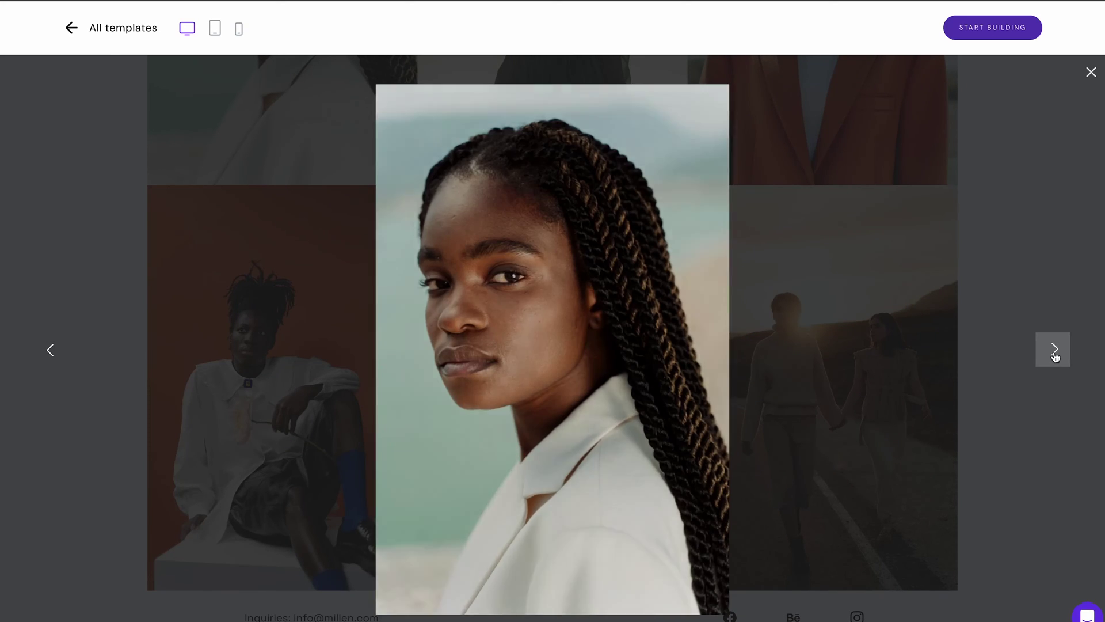
click(1056, 356)
click(1055, 356)
click(1055, 356)
click(1055, 356)
click(1055, 356)
click(1090, 75)
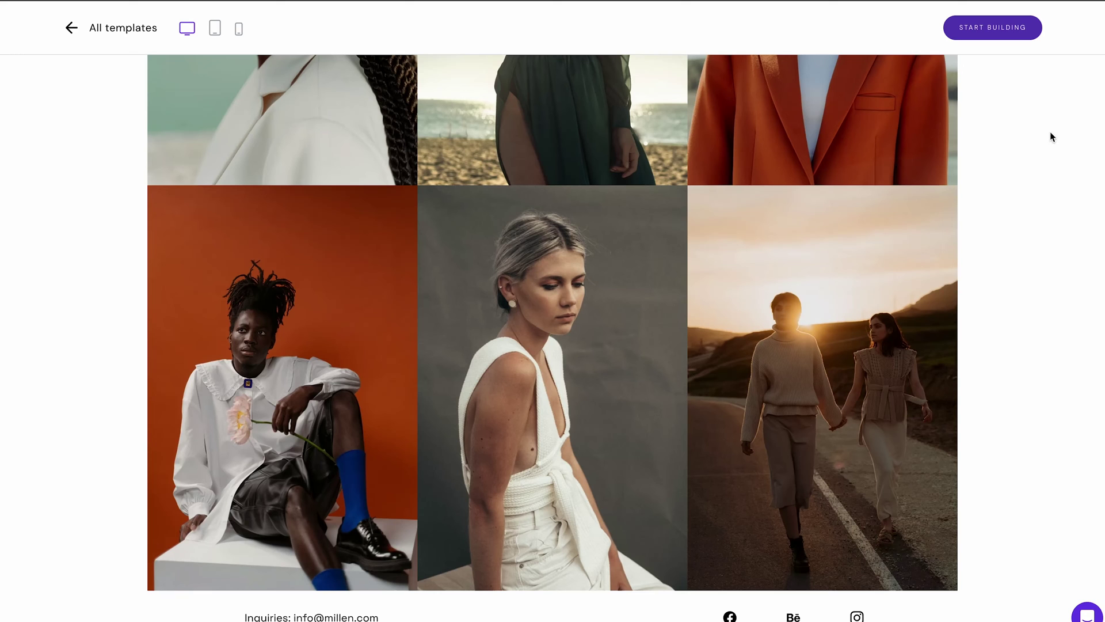
- On Millen's Women page, enlarge the flower-crown portrait and browse twelve more gallery photos
scroll(1055, 225, up, 6)
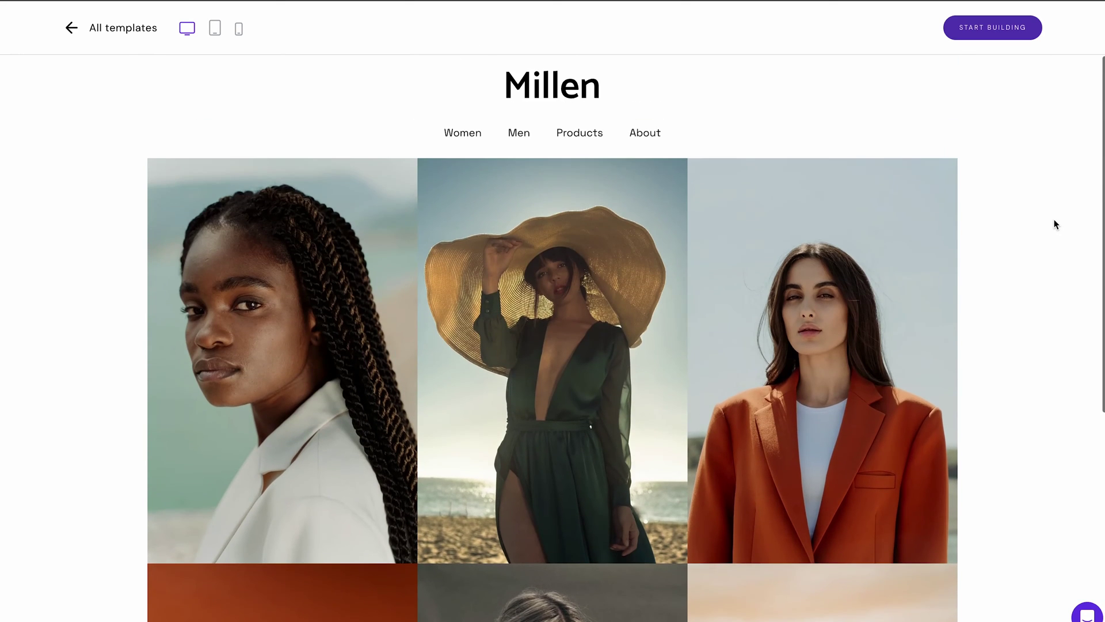
click(459, 136)
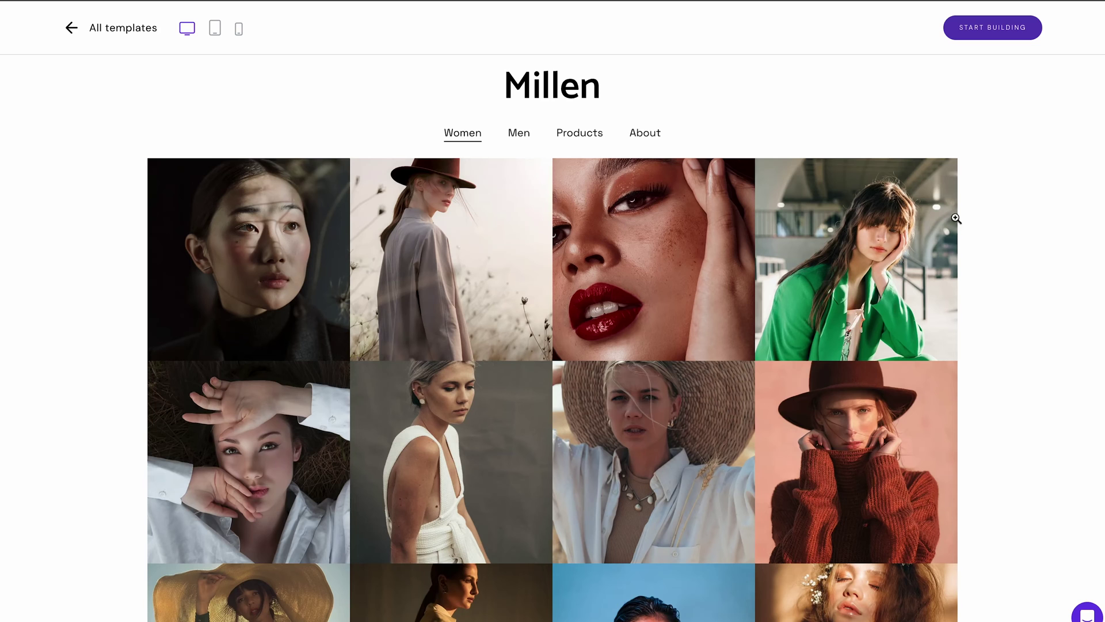
scroll(997, 254, down, 3)
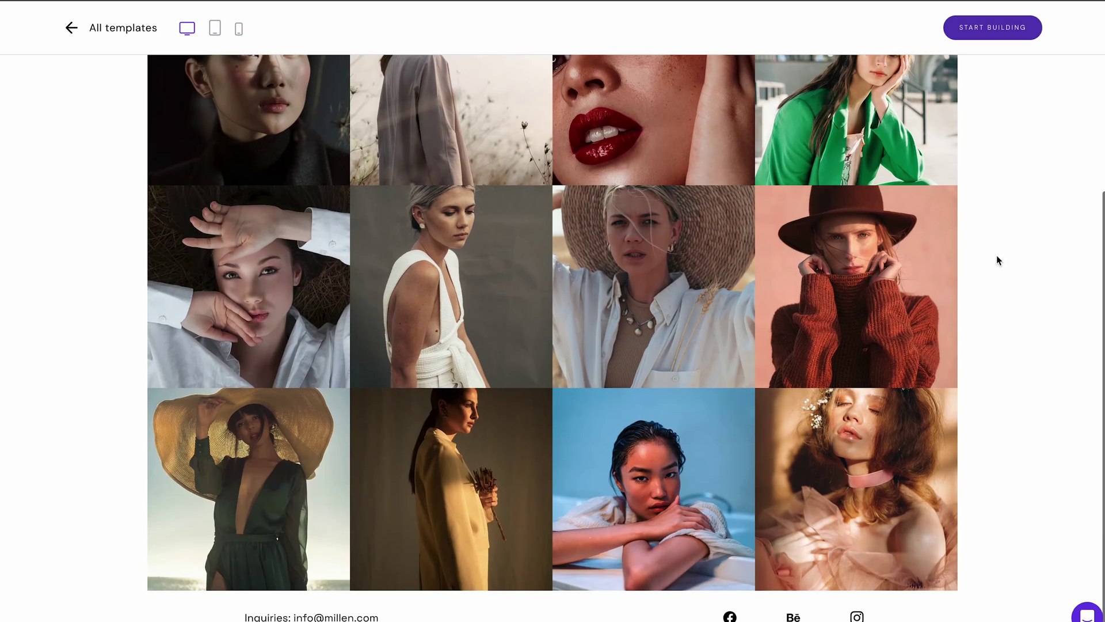
click(903, 439)
click(1046, 361)
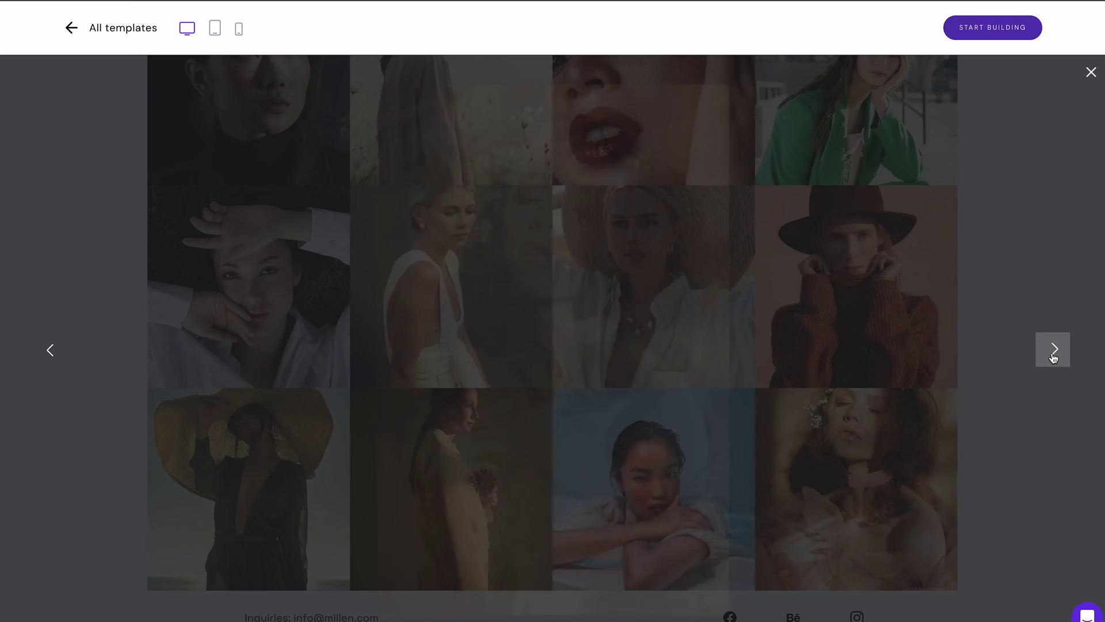
click(1053, 358)
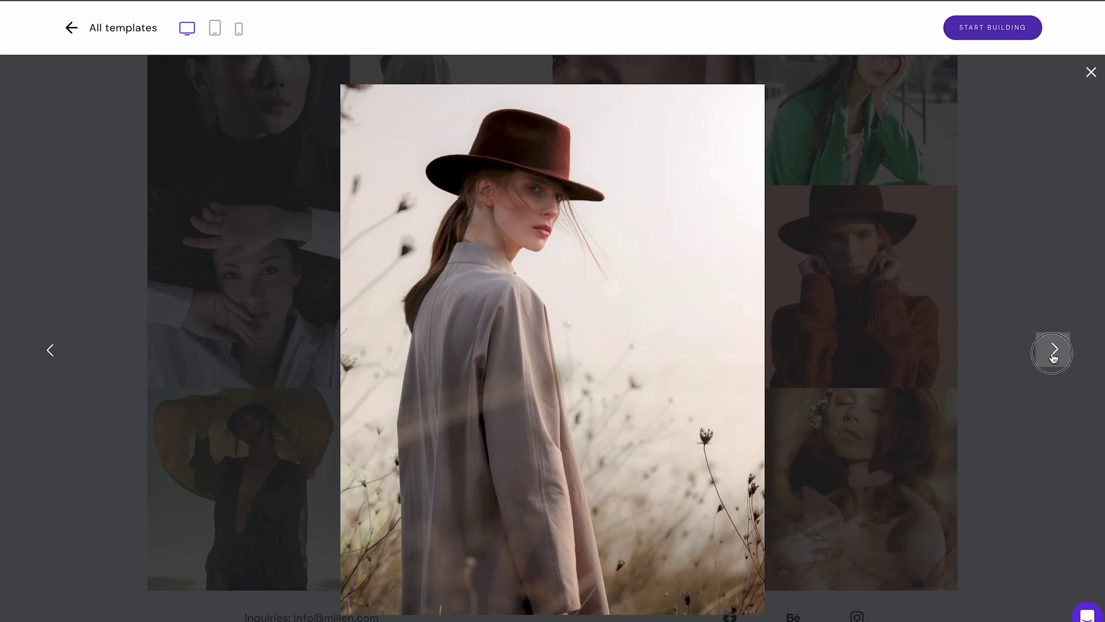
click(1053, 358)
click(1053, 358)
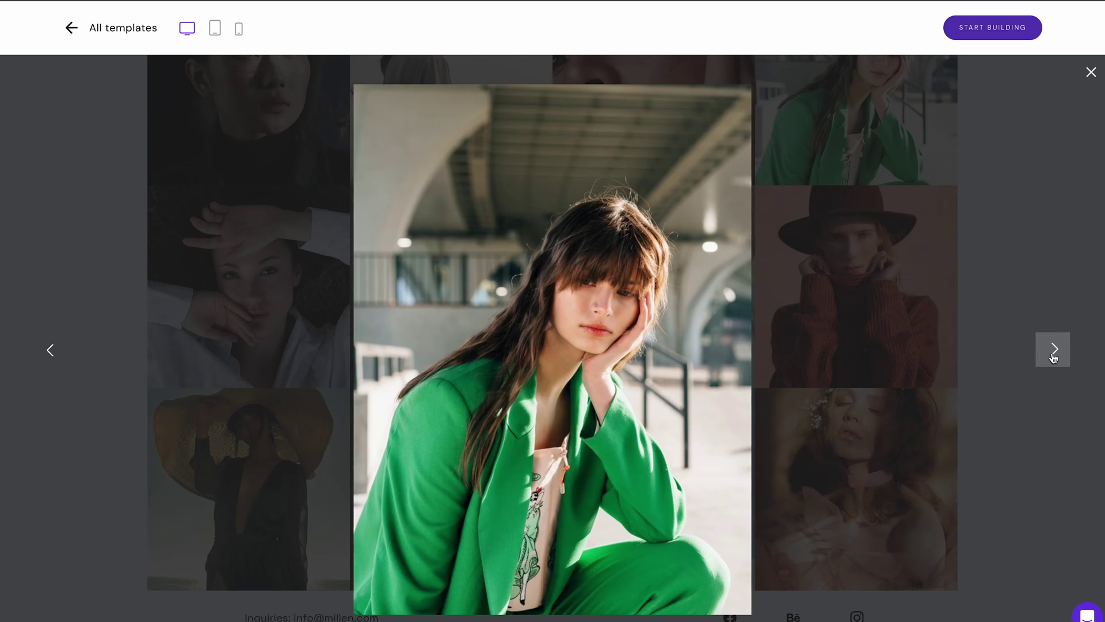
click(1053, 358)
click(1053, 359)
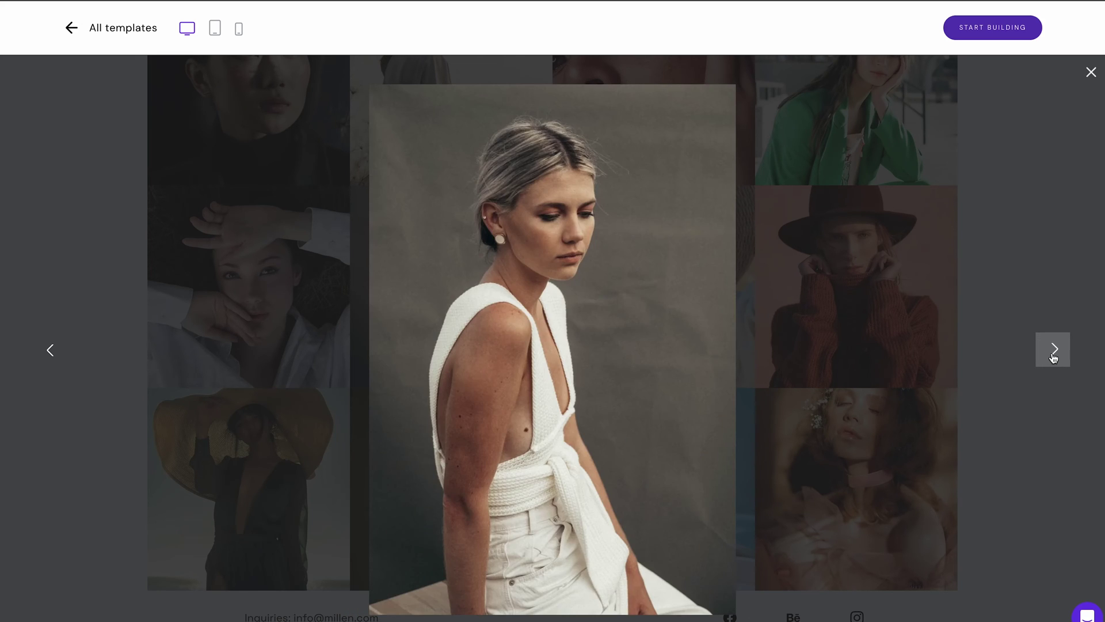
click(1053, 358)
click(1053, 358)
click(1053, 358)
click(1052, 358)
click(1053, 359)
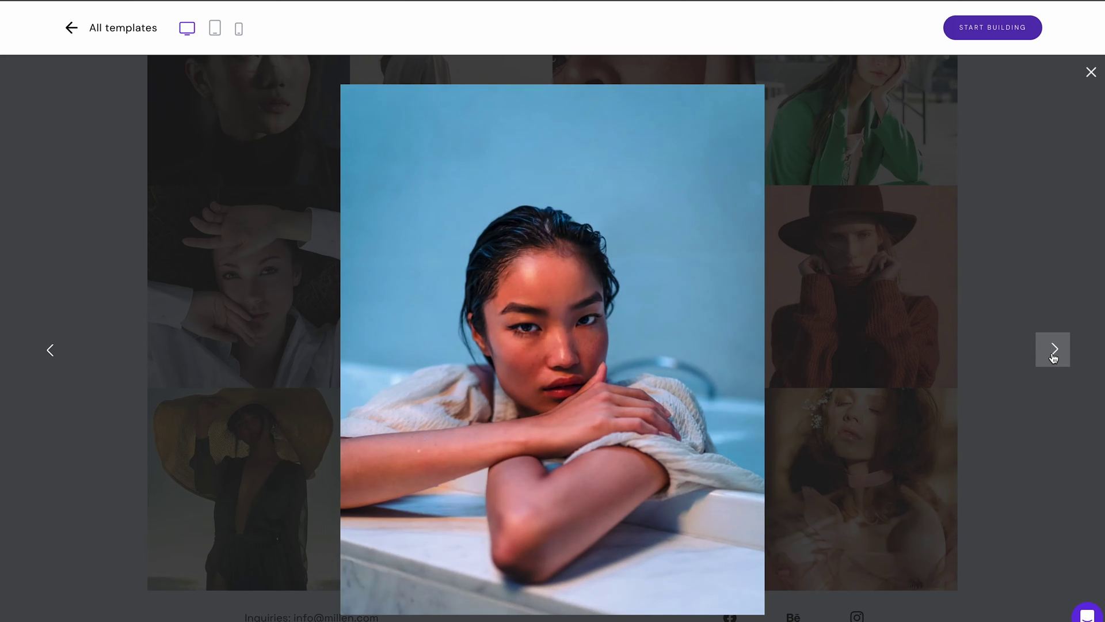
click(1053, 358)
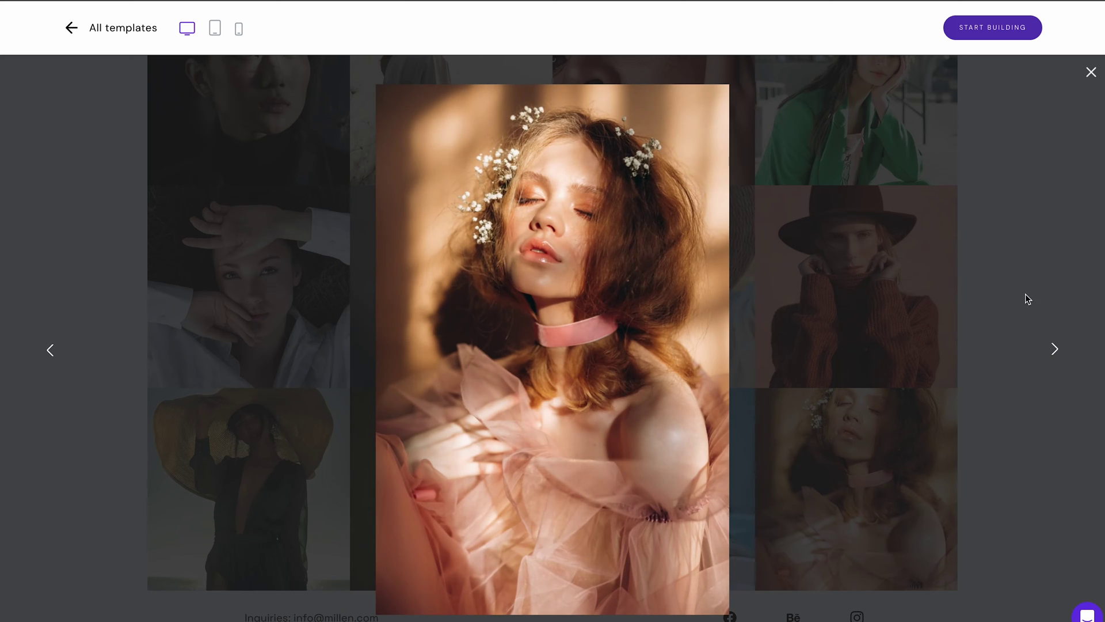
click(1090, 73)
- Open Millen's Products page and enlarge the Romans book photo
scroll(1064, 226, up, 3)
click(571, 136)
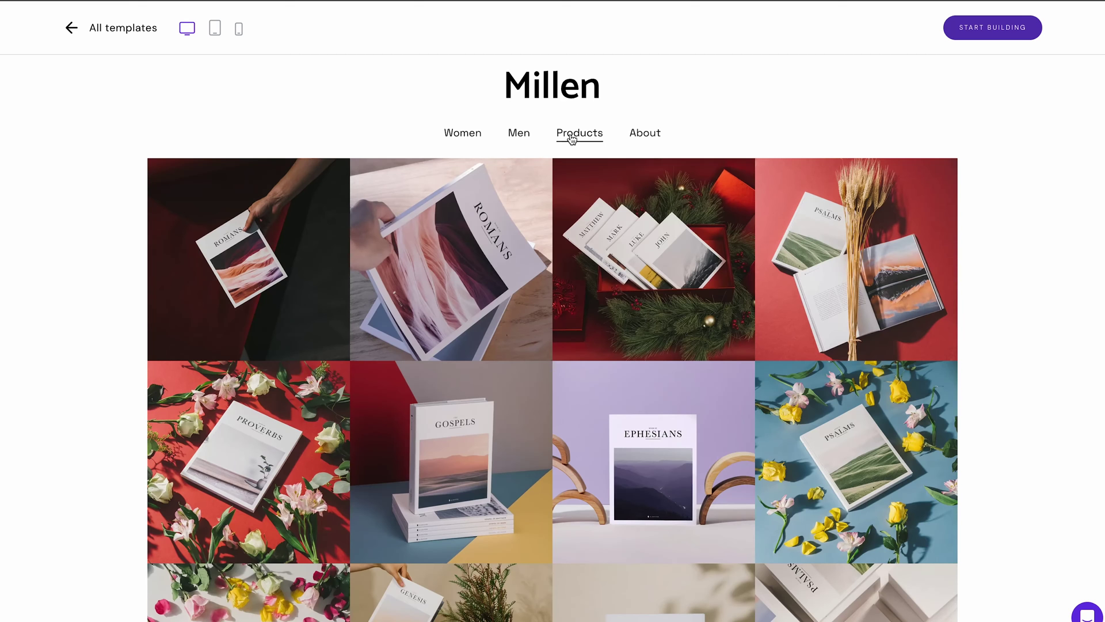
click(266, 234)
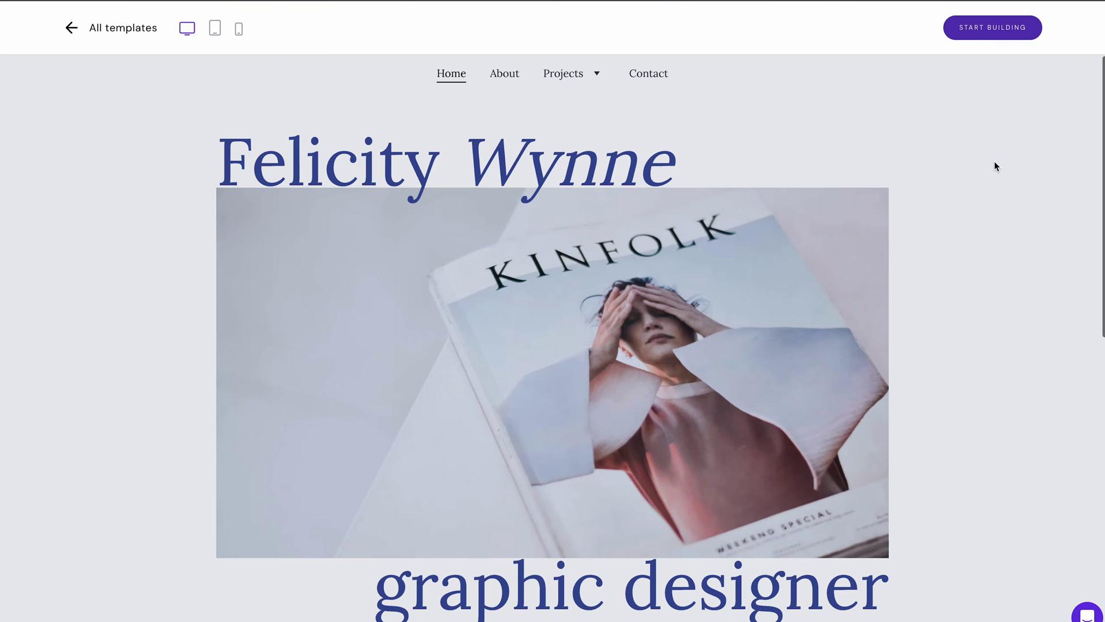
- Scroll the Felicity Wynne home page, then browse the Kinfolk Magazine project page
scroll(994, 163, down, 5)
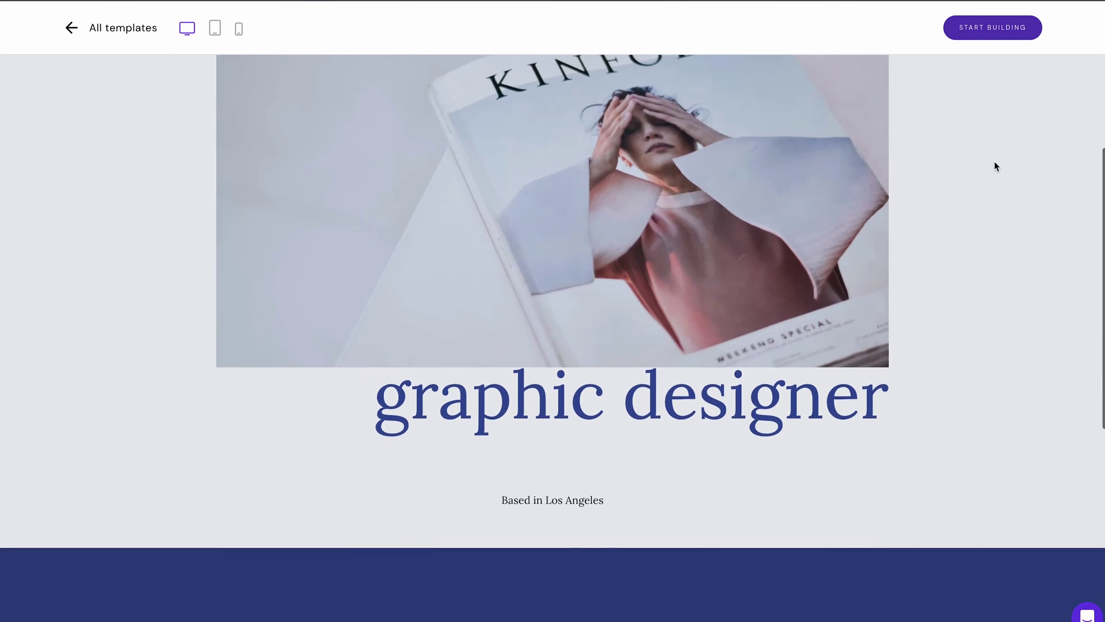
scroll(994, 166, down, 5)
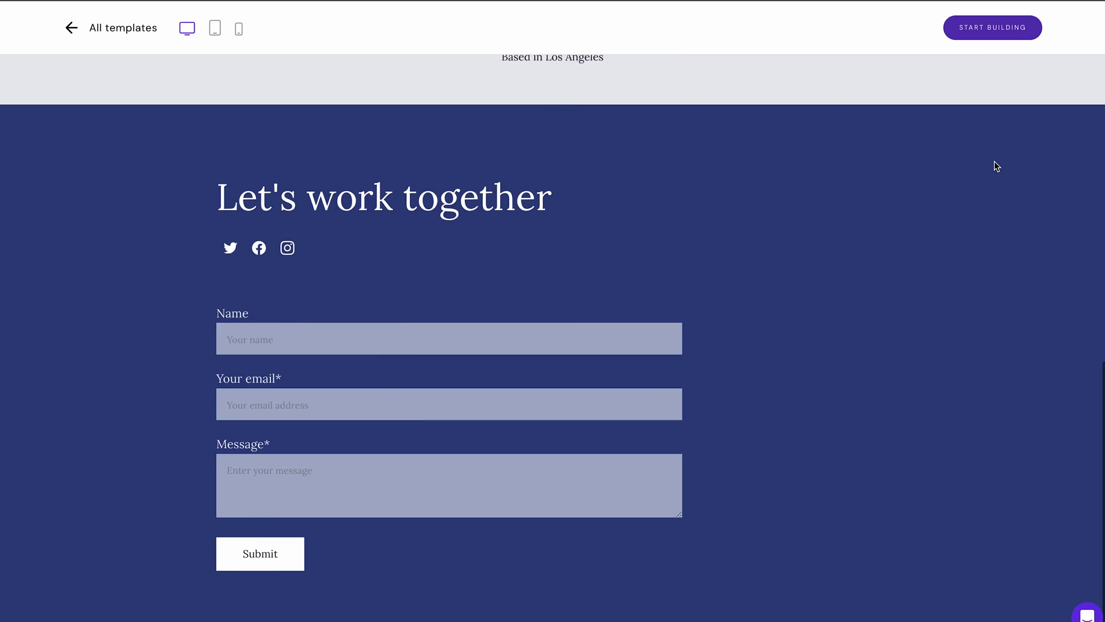
scroll(995, 166, up, 10)
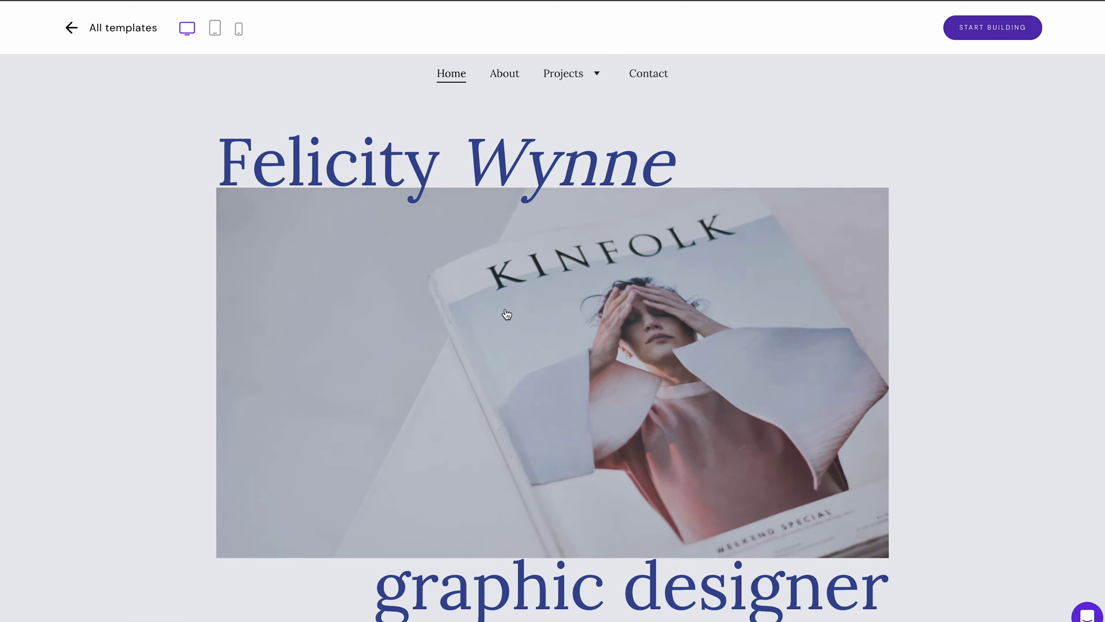
click(507, 315)
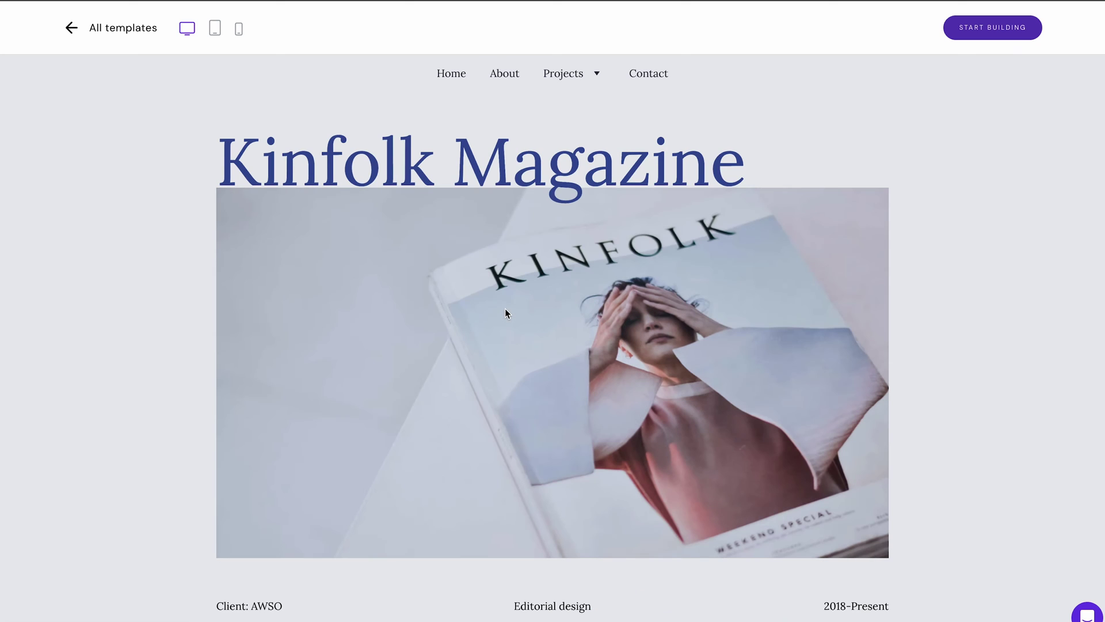
scroll(985, 426, down, 15)
scroll(985, 427, down, 2)
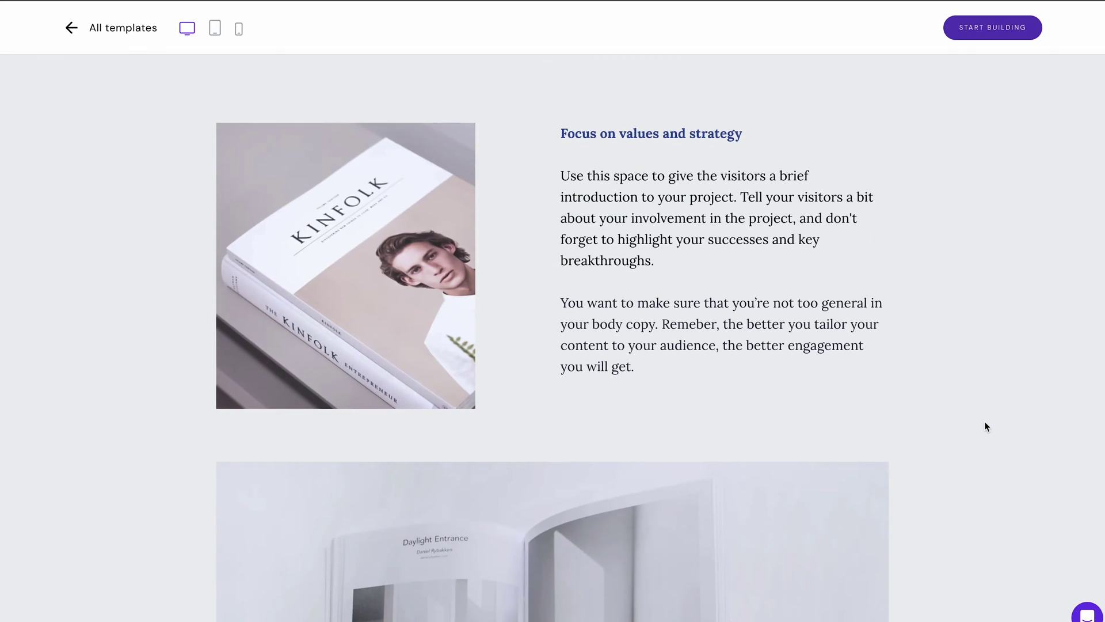
scroll(985, 426, down, 7)
scroll(985, 426, down, 8)
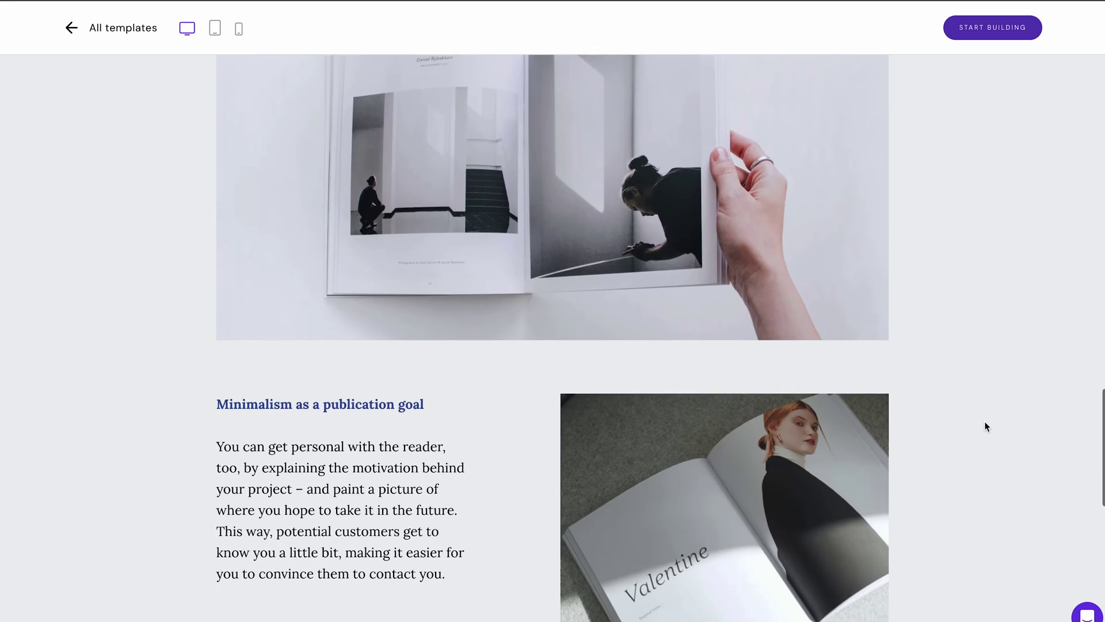
scroll(985, 426, up, 20)
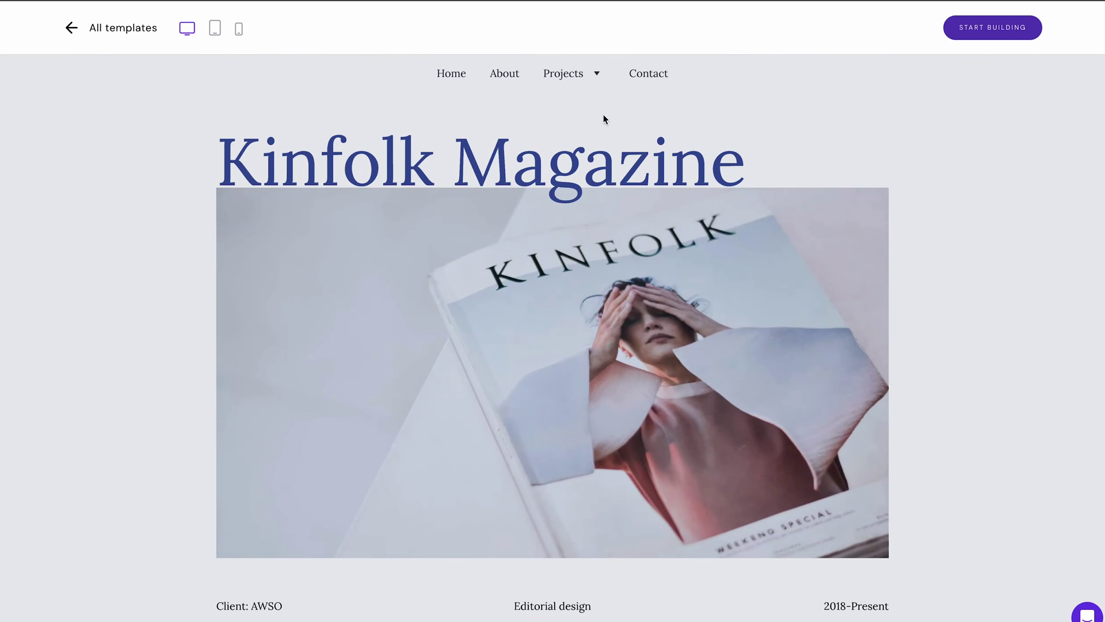
- Look over the Contact page, then open the Alma Brava project page and scroll down
click(649, 82)
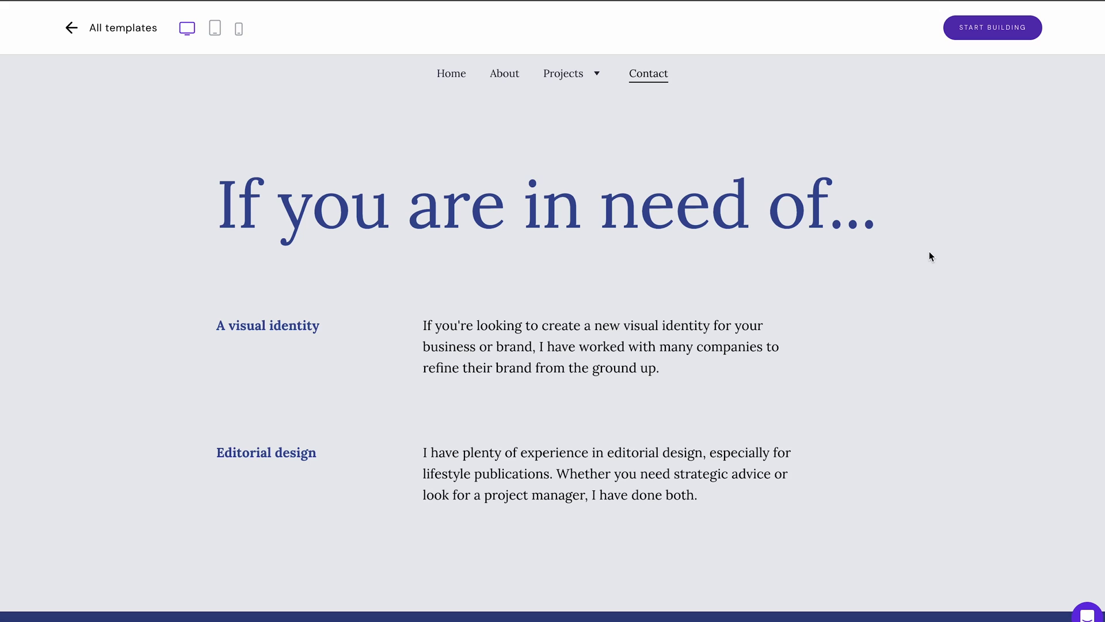
scroll(930, 253, down, 8)
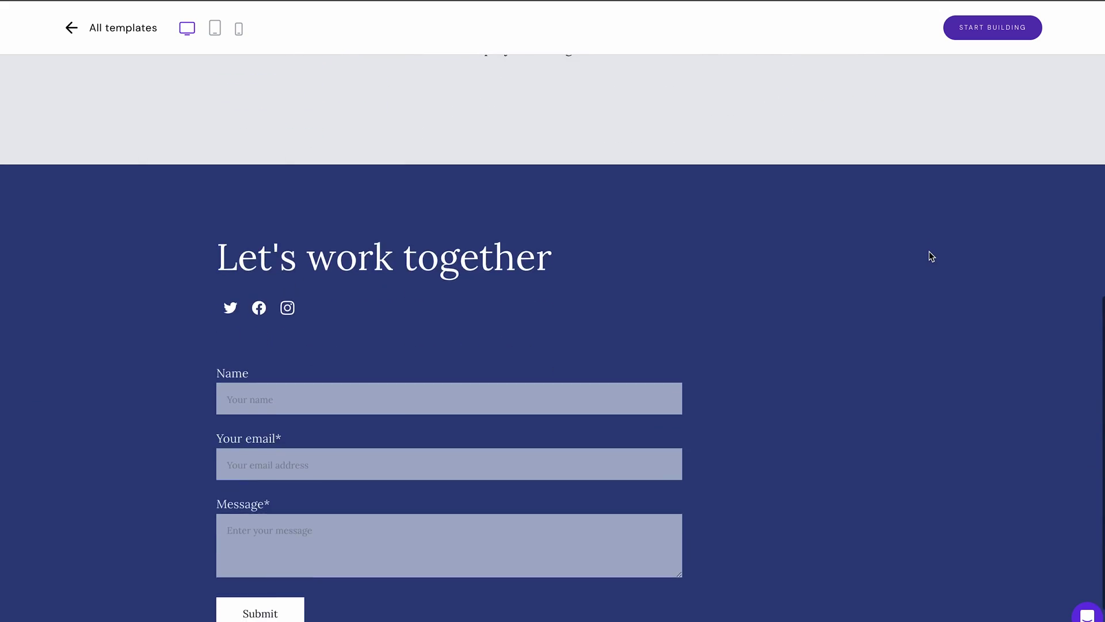
scroll(931, 256, up, 8)
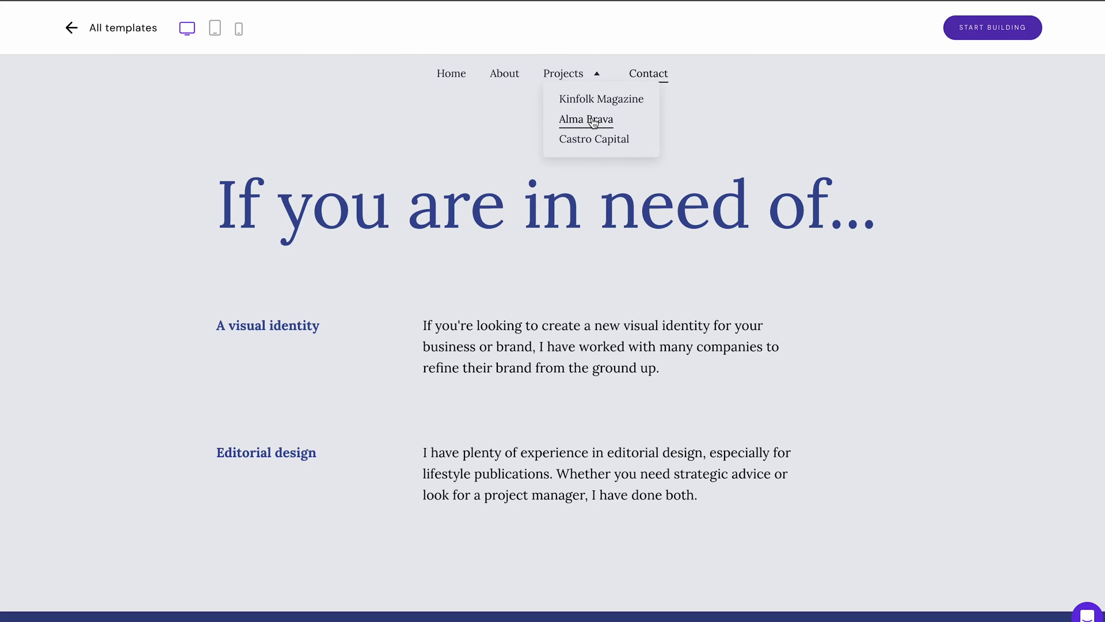
click(593, 121)
scroll(970, 279, down, 18)
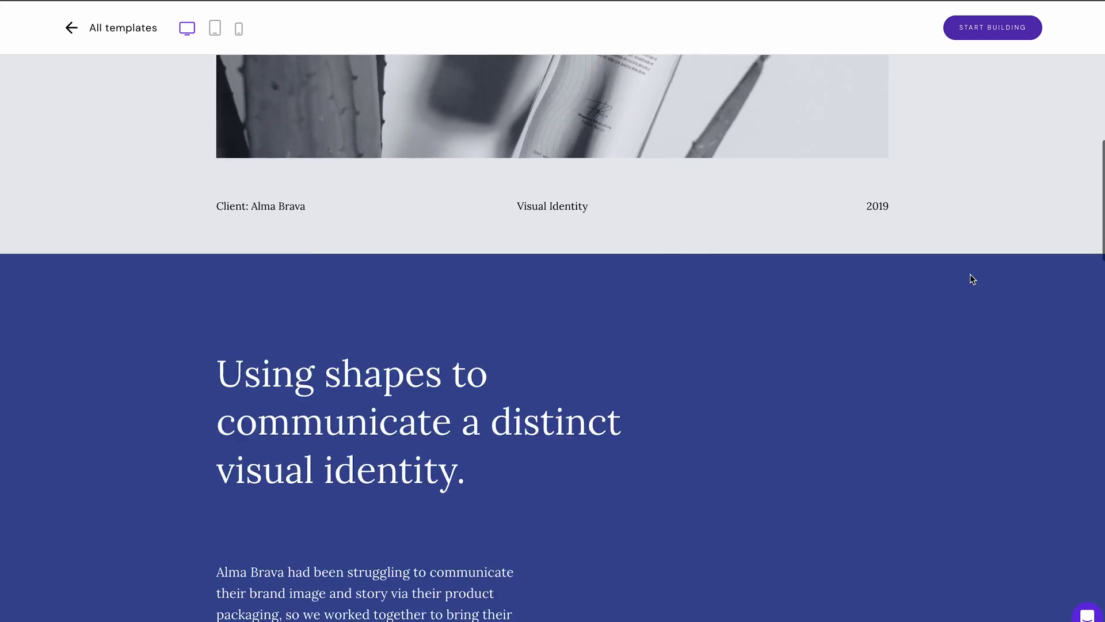
- Scroll through the Dexter creative director home page and back to the top
scroll(971, 279, down, 15)
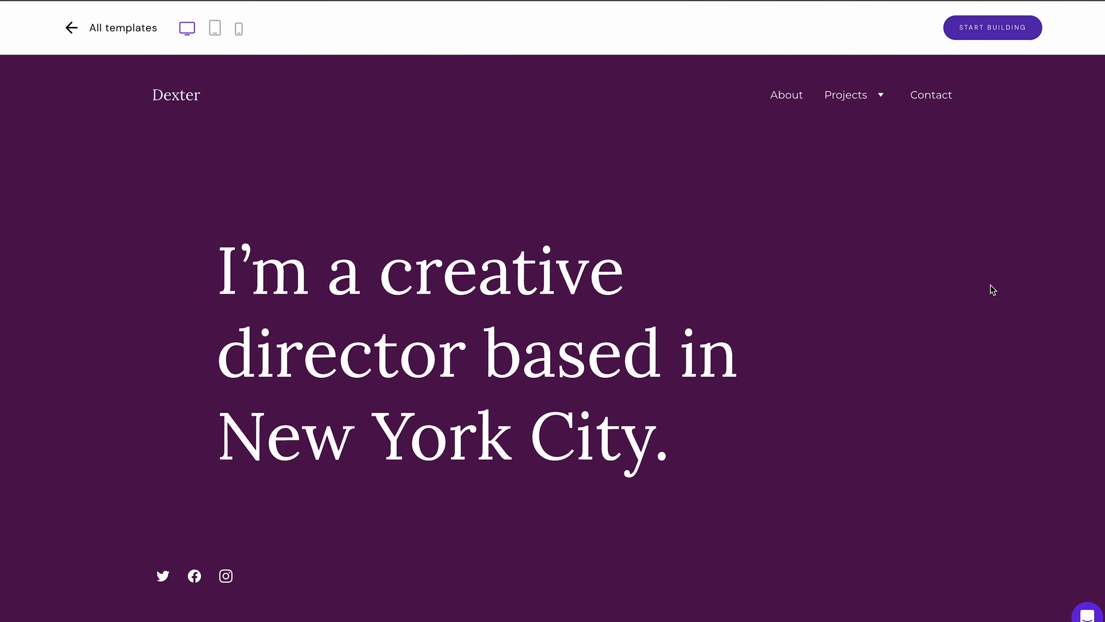
scroll(990, 285, down, 5)
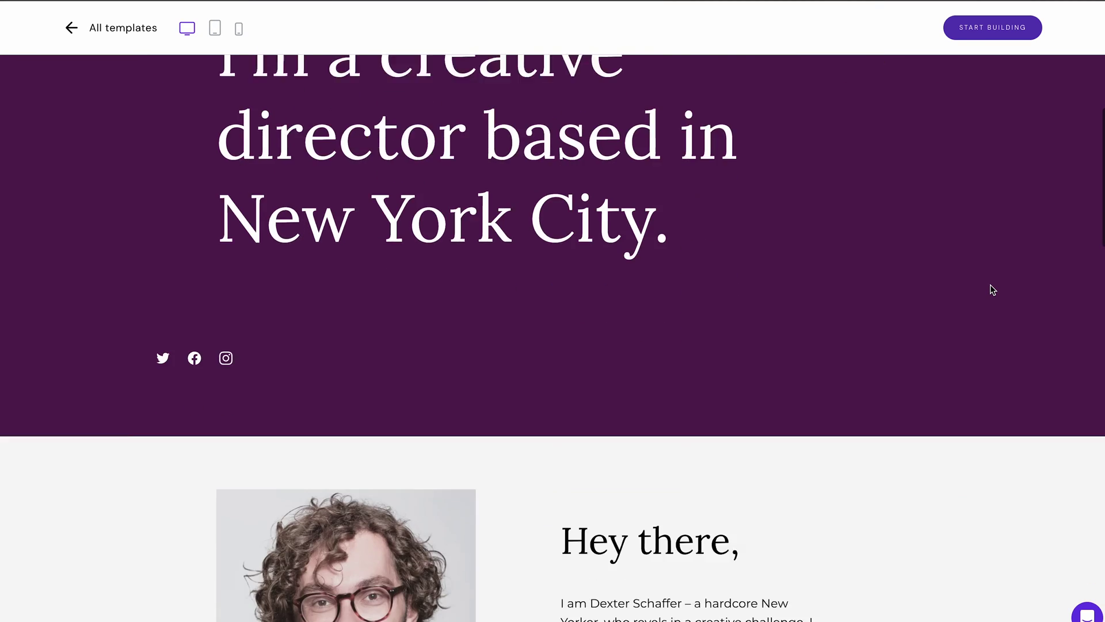
scroll(990, 285, down, 6)
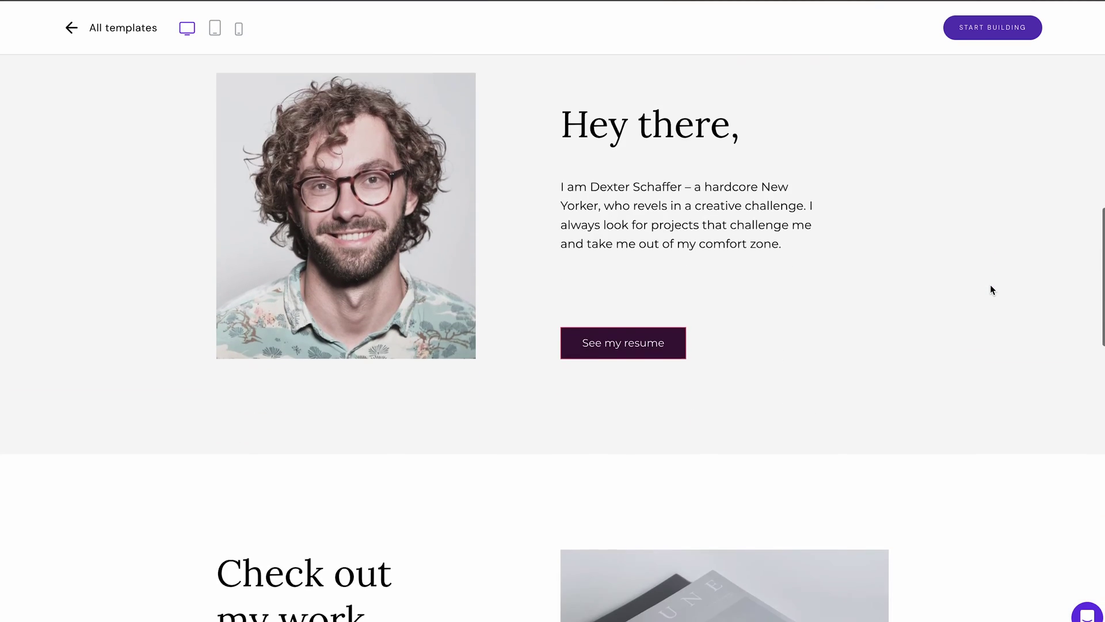
scroll(990, 284, down, 9)
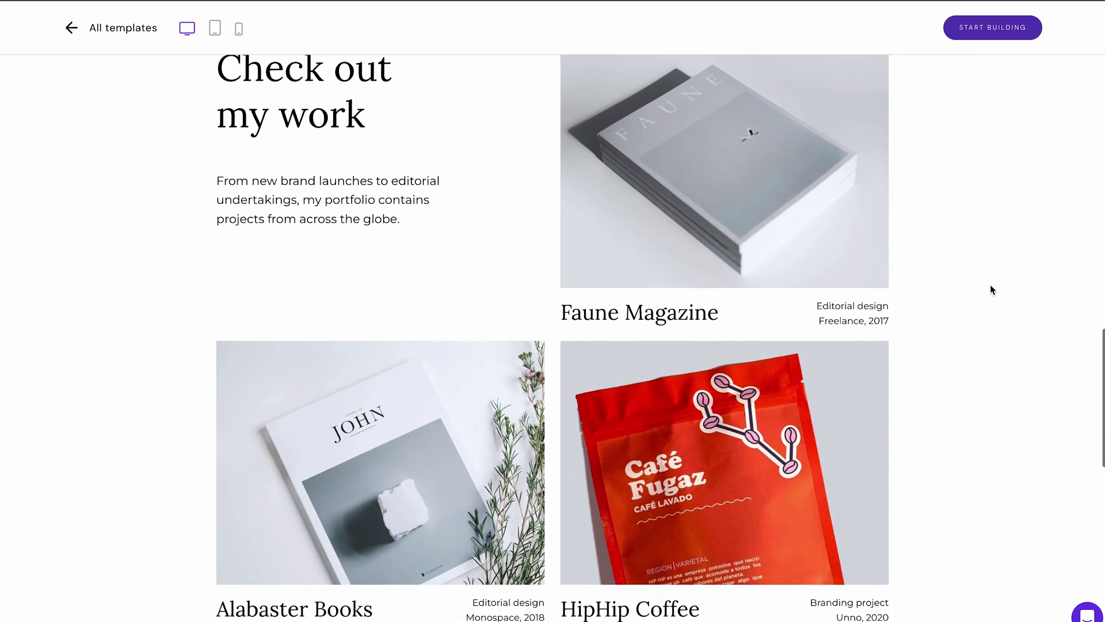
scroll(991, 285, down, 4)
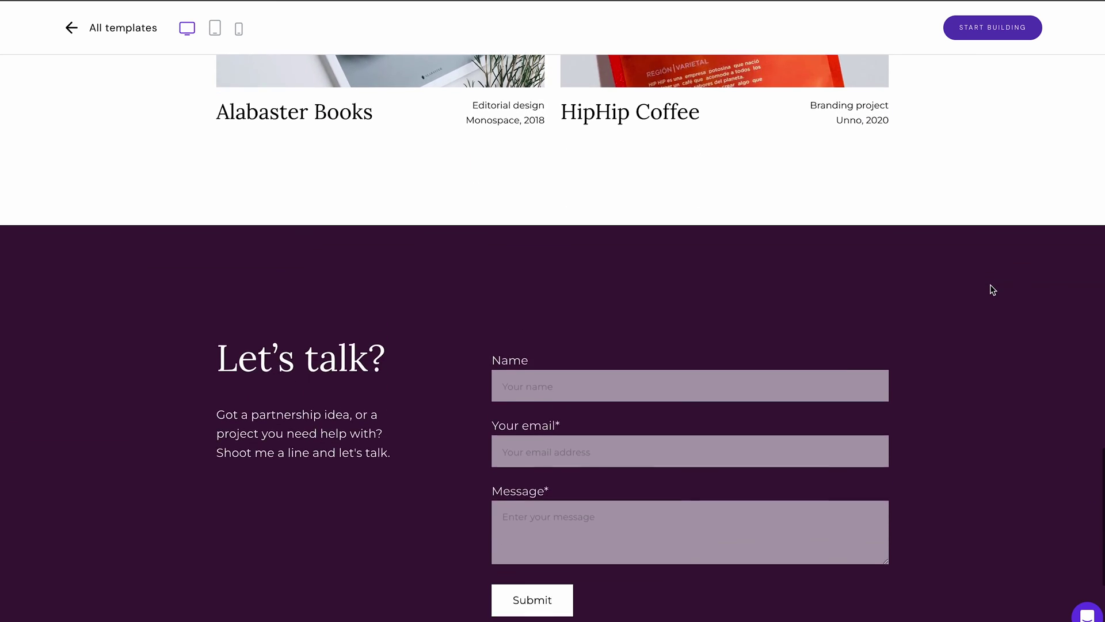
scroll(991, 288, up, 7)
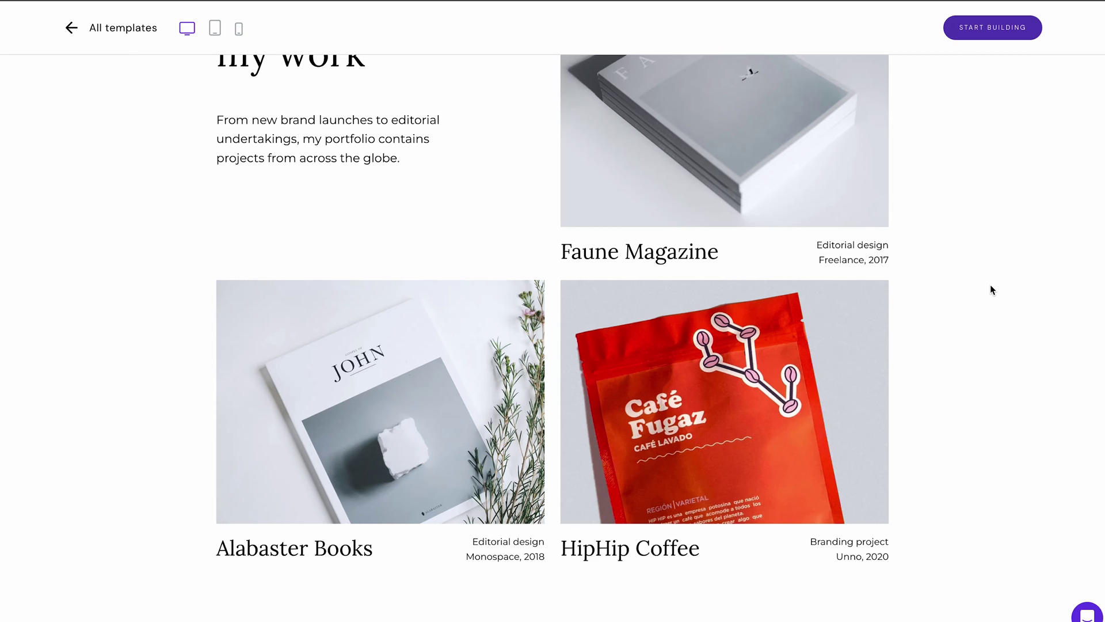
scroll(992, 288, up, 5)
scroll(992, 288, up, 11)
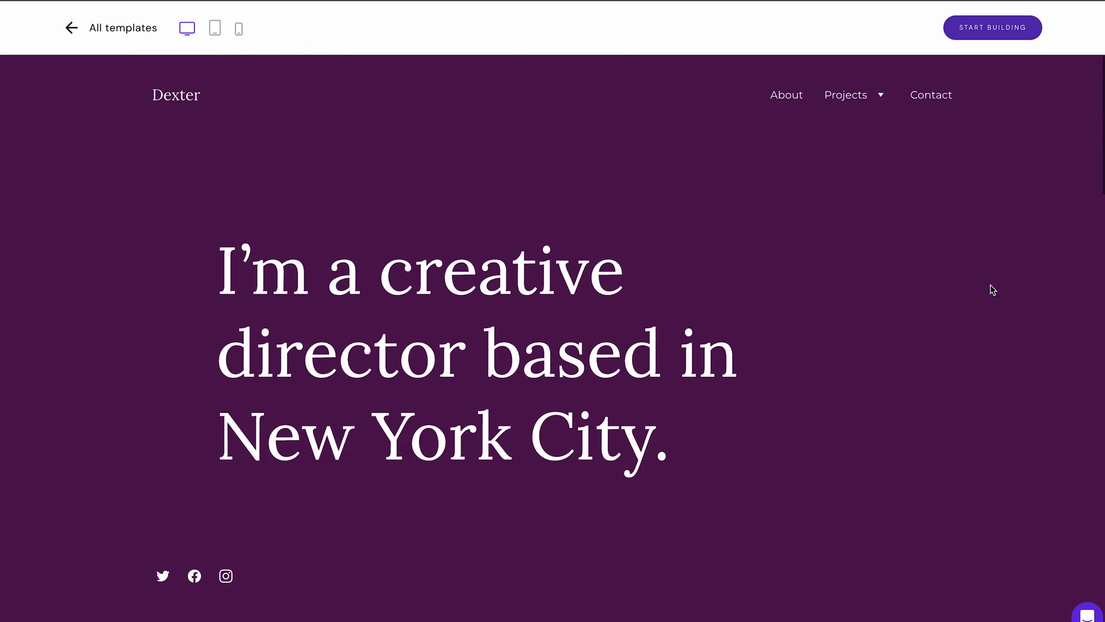
- Open Faune Magazine from the Projects dropdown and scroll through its page
click(867, 98)
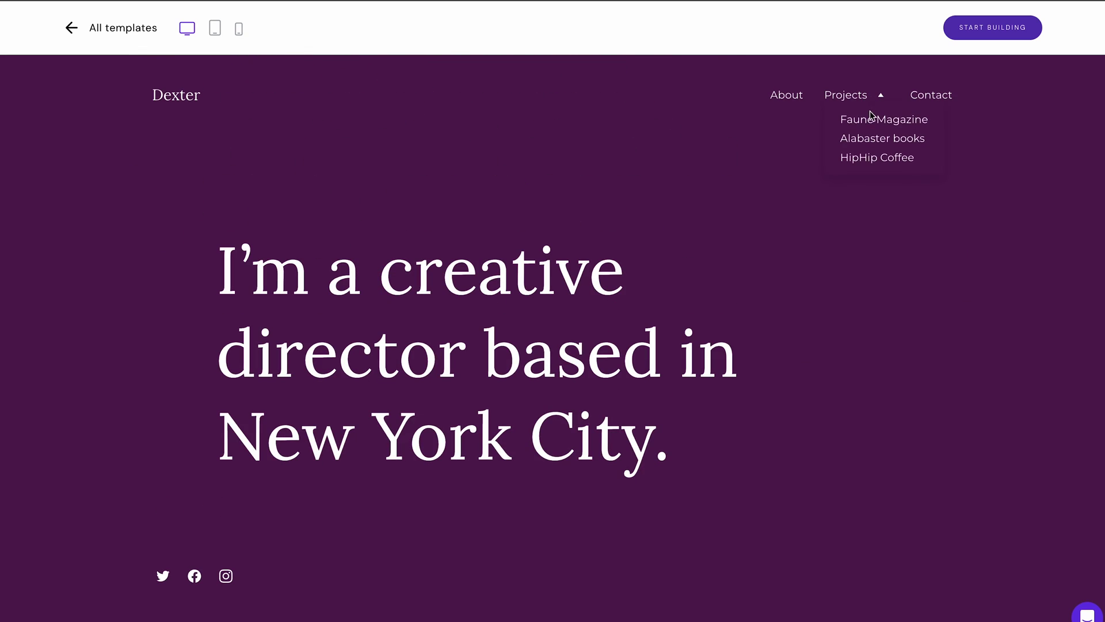
click(872, 120)
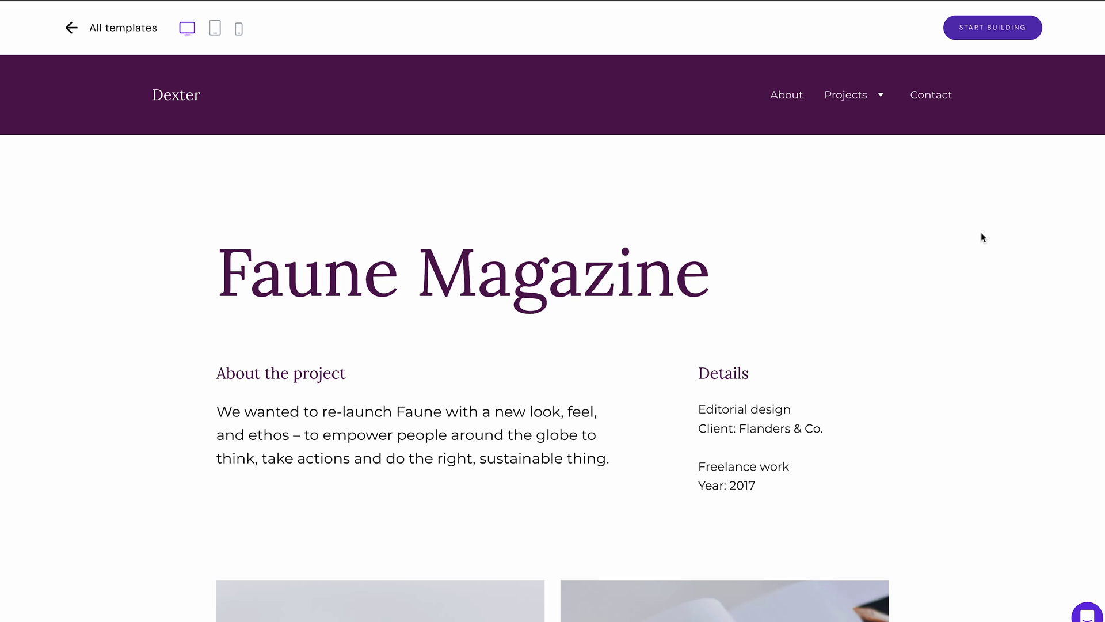
scroll(982, 237, down, 2)
scroll(982, 234, down, 4)
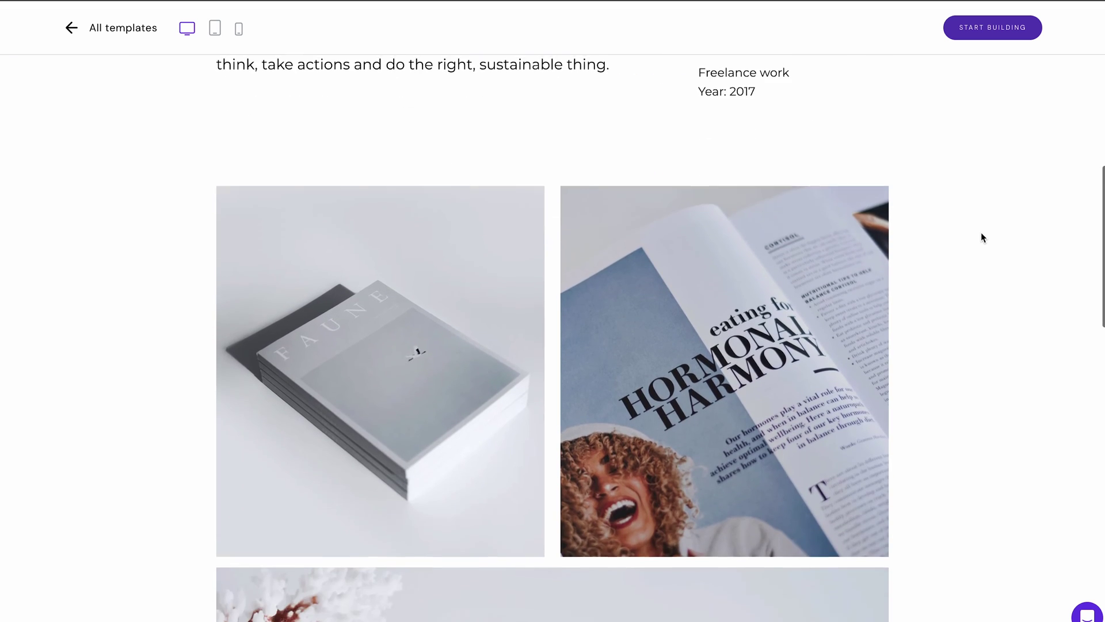
scroll(982, 237, down, 3)
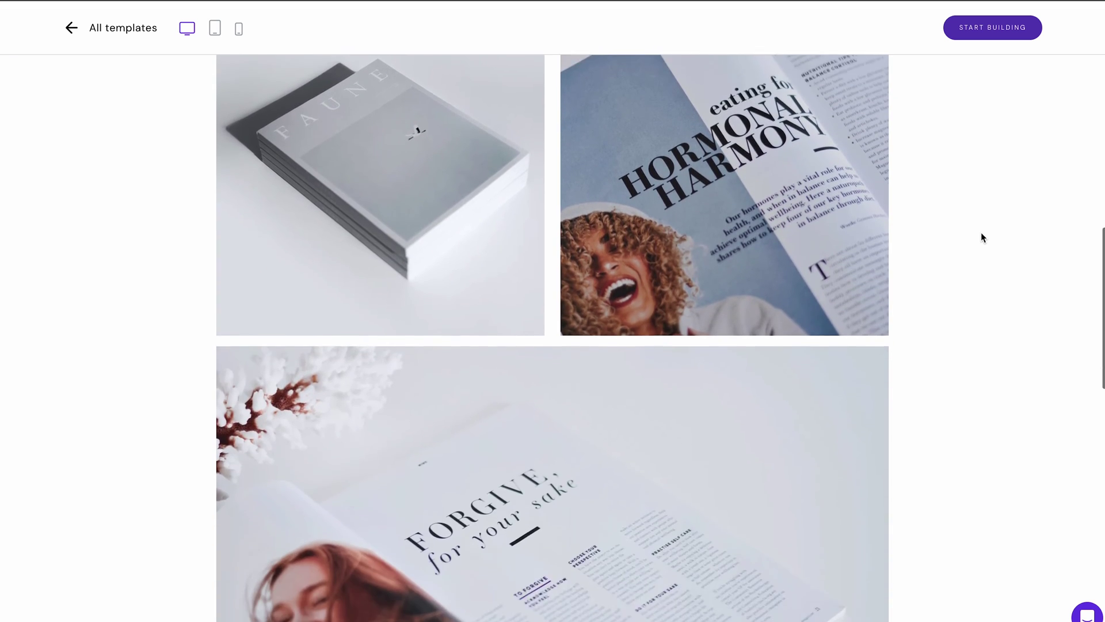
scroll(982, 233, down, 6)
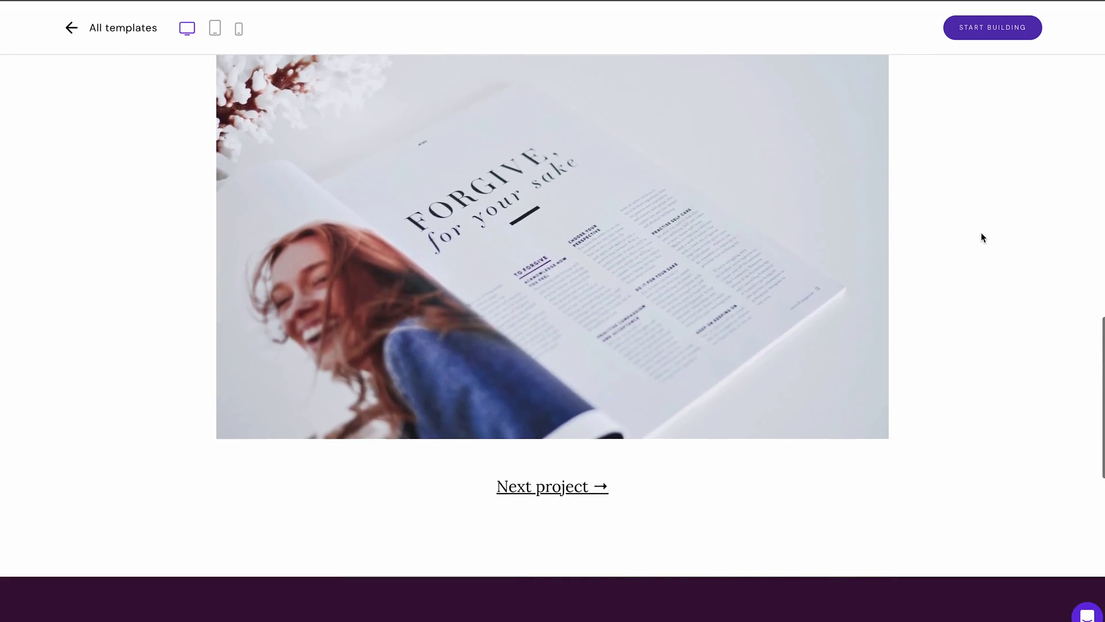
scroll(981, 237, up, 15)
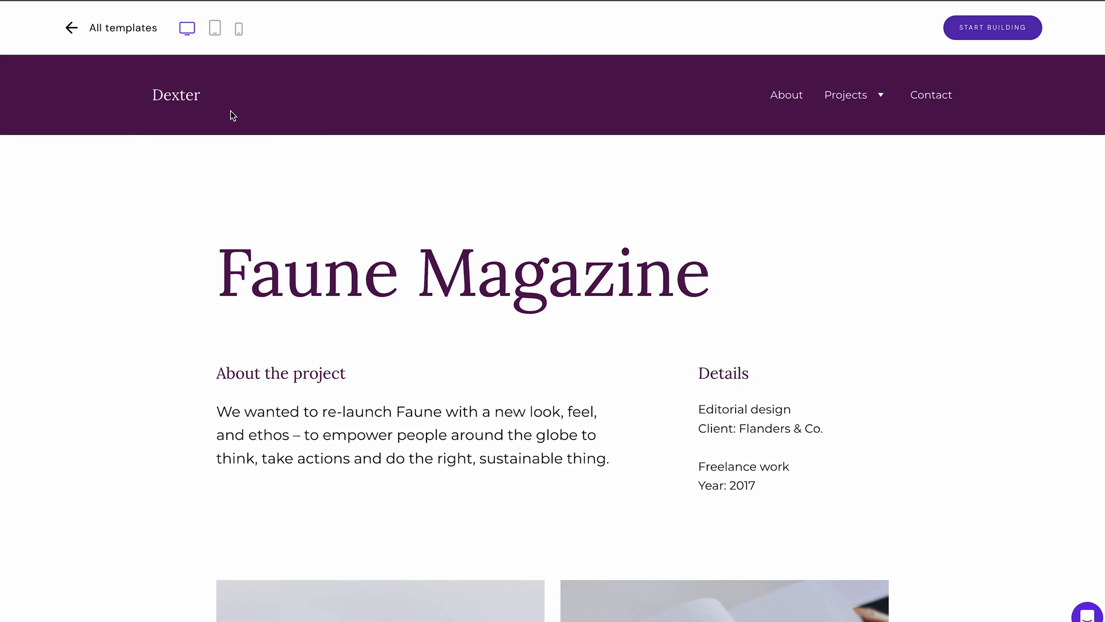
- Return to the Dexter home page and reopen Faune Magazine from the work grid
click(180, 103)
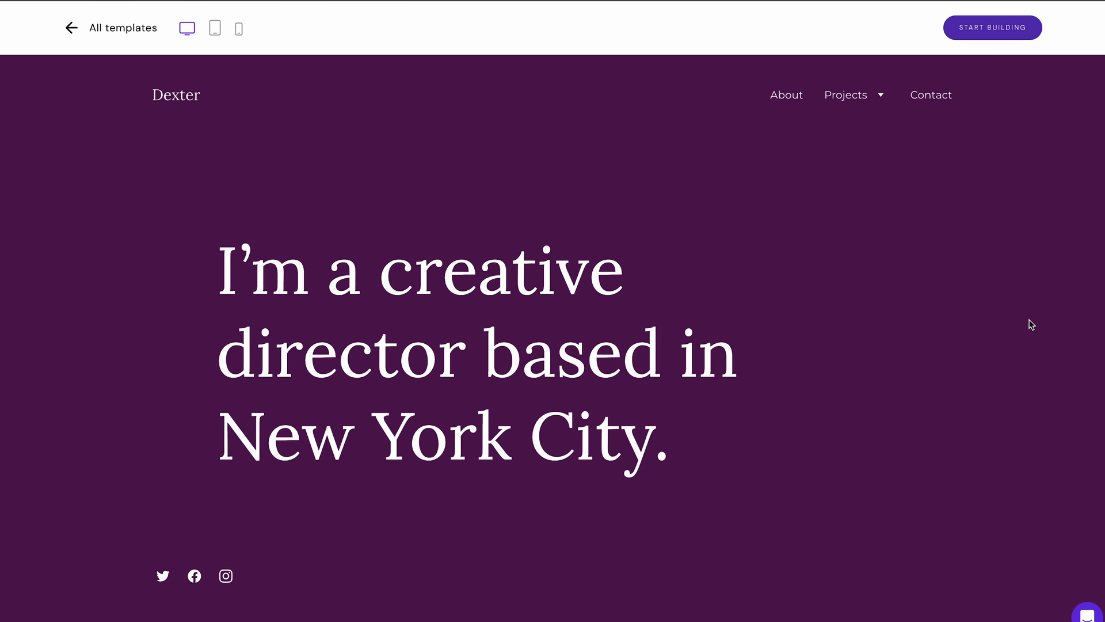
scroll(1030, 322, down, 10)
scroll(1031, 325, down, 6)
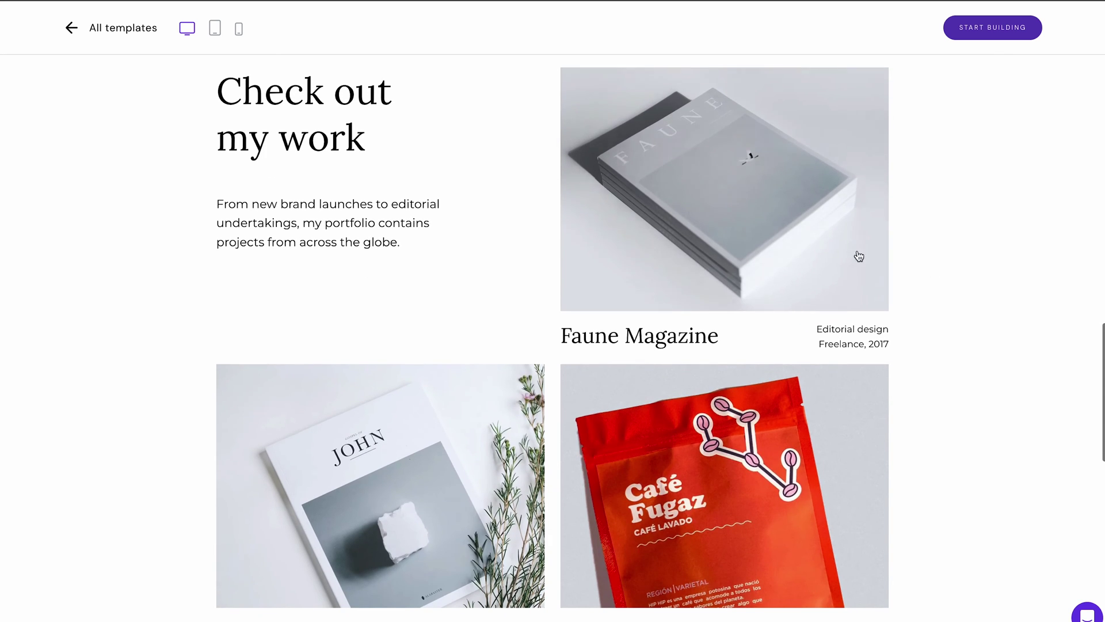
click(832, 245)
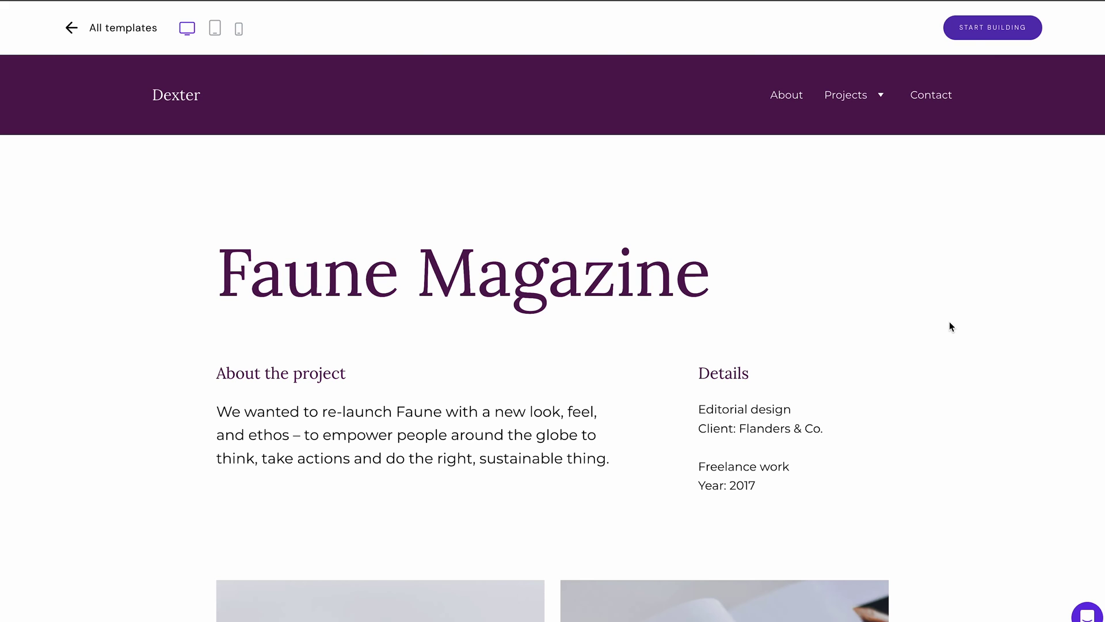
scroll(949, 323, down, 6)
scroll(950, 323, down, 8)
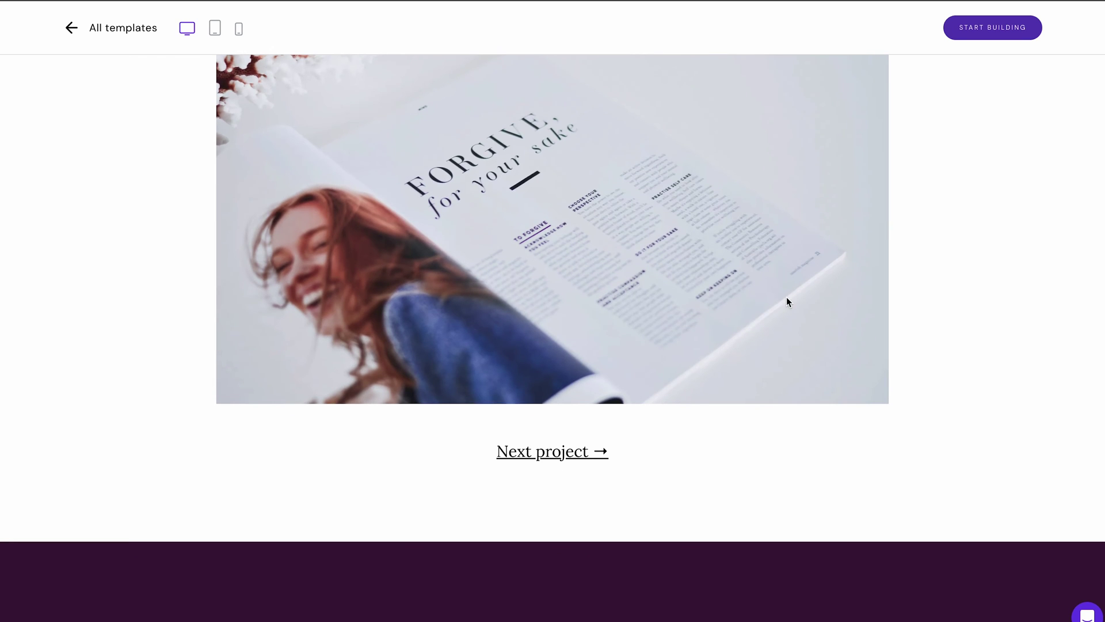
- Go on to the next project, Alabaster Books, and scroll down
click(536, 451)
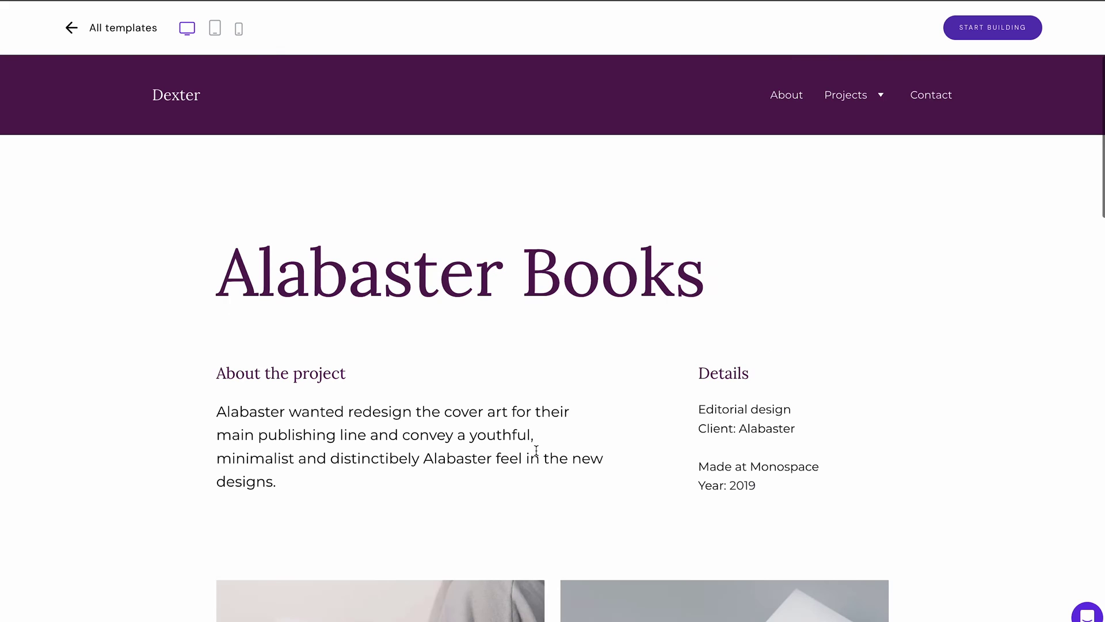
scroll(905, 454, down, 8)
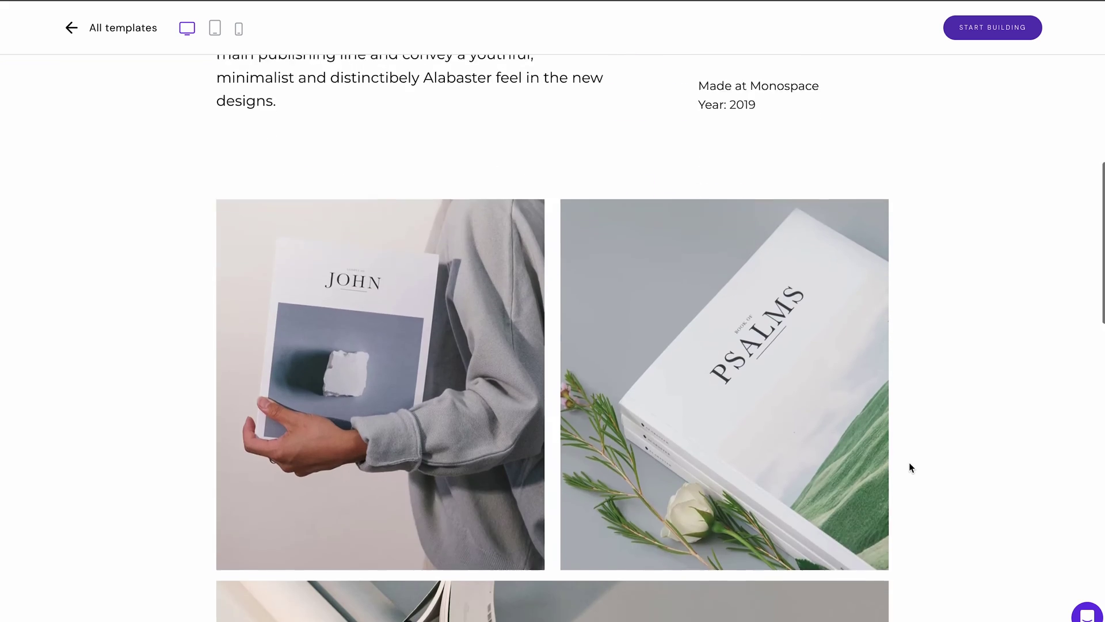
scroll(776, 392, down, 8)
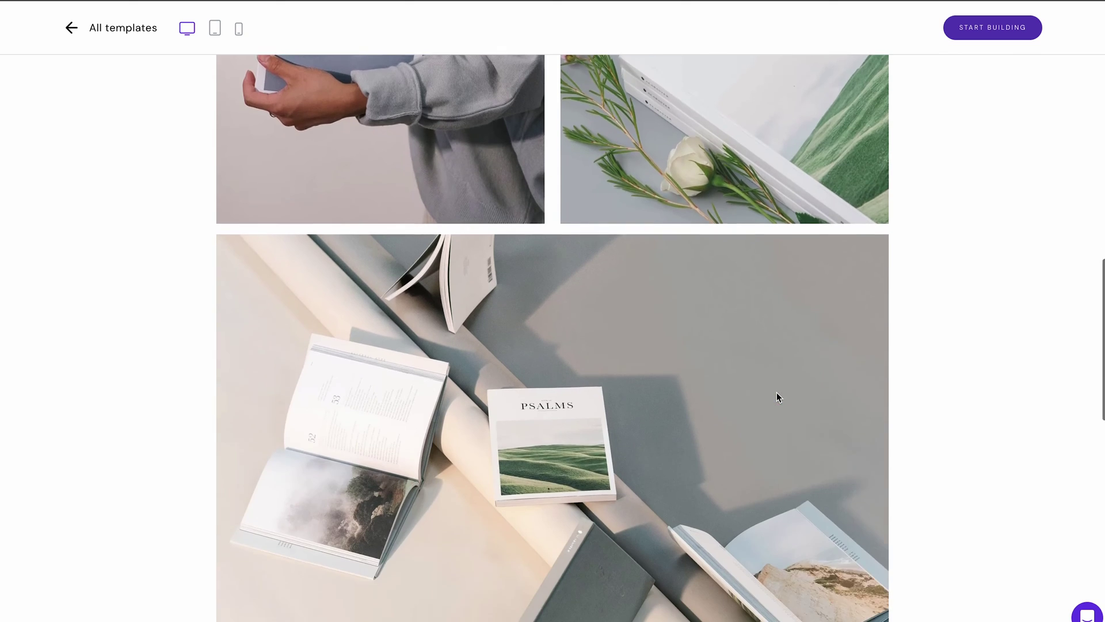
- Move on to HipHip Coffee, then scroll the Kofi template home page and back up
click(579, 369)
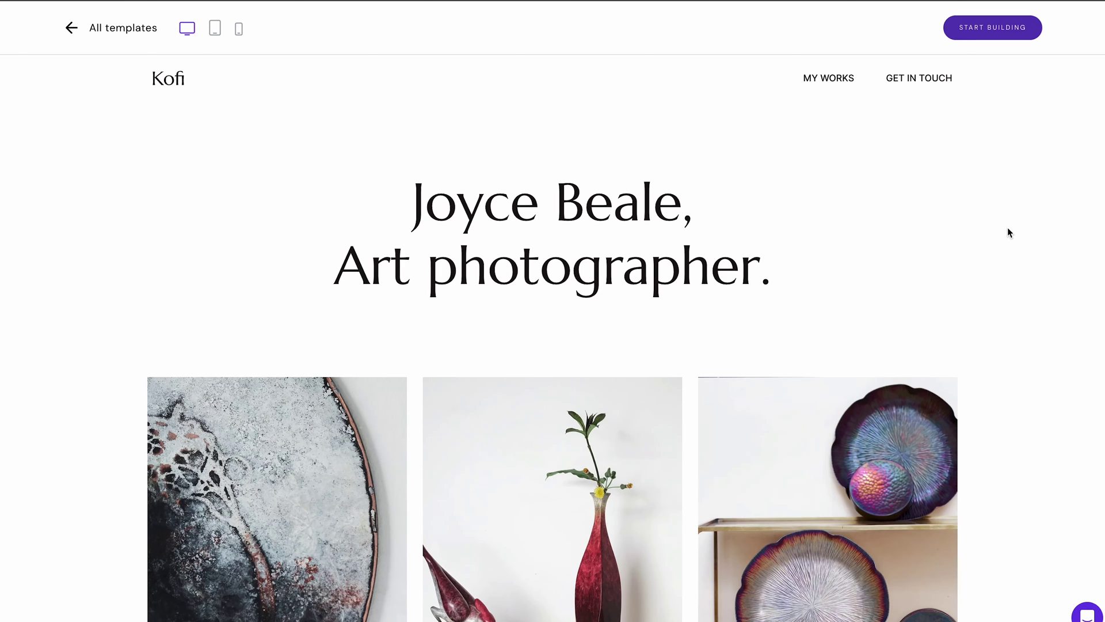
scroll(1008, 233, down, 4)
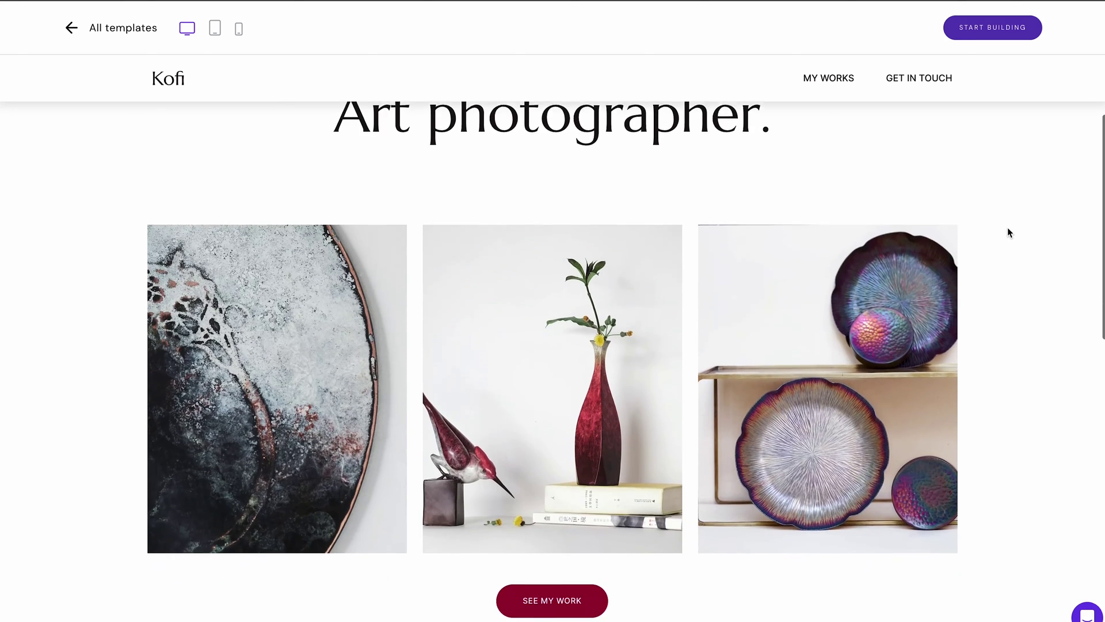
scroll(1008, 232, down, 10)
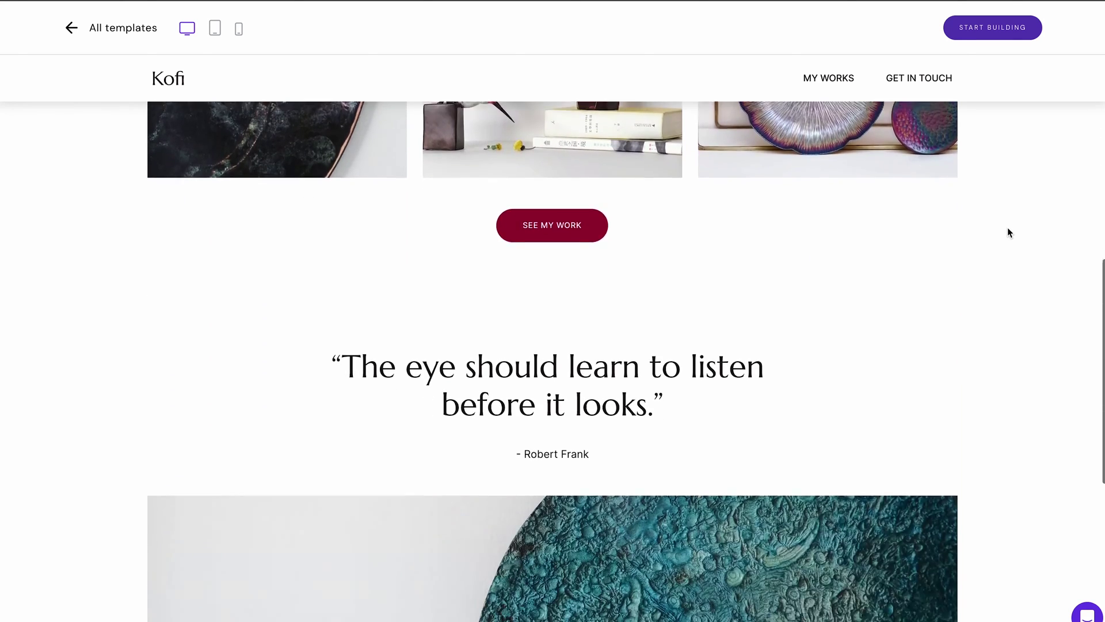
scroll(1007, 233, down, 2)
scroll(1008, 233, up, 10)
scroll(1007, 233, up, 5)
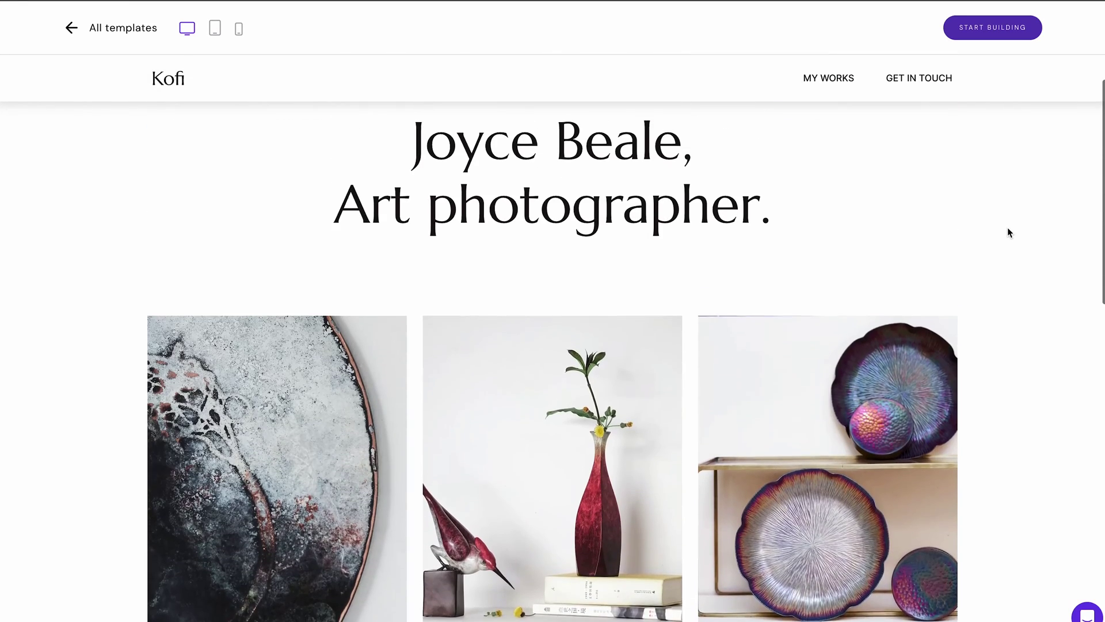
- Open the Intertwined project from My Works and scroll through its page
click(829, 80)
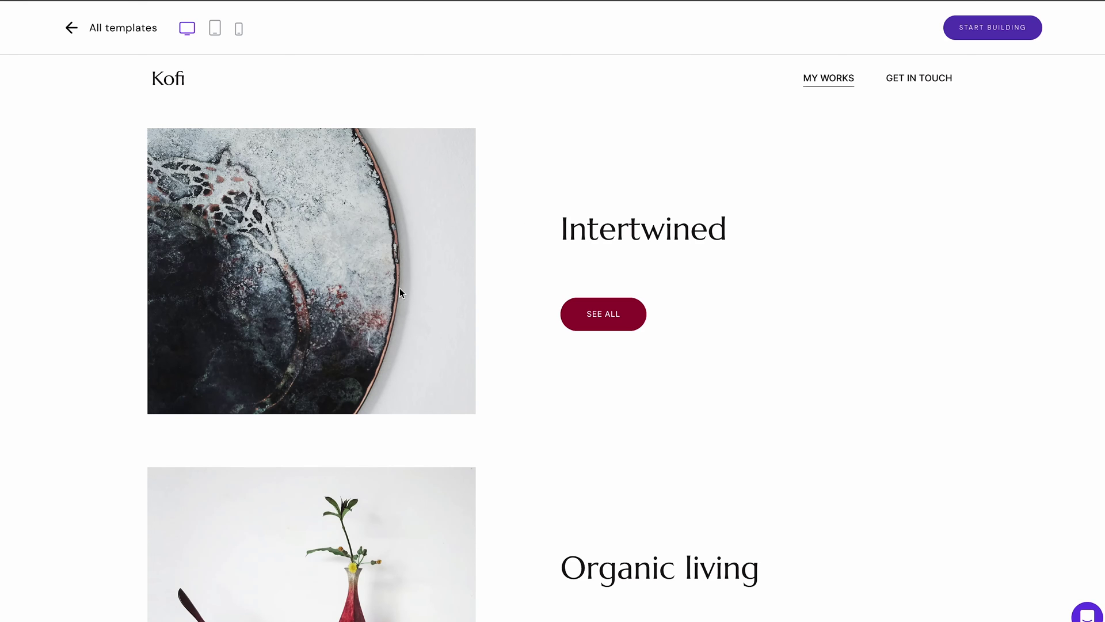
click(589, 316)
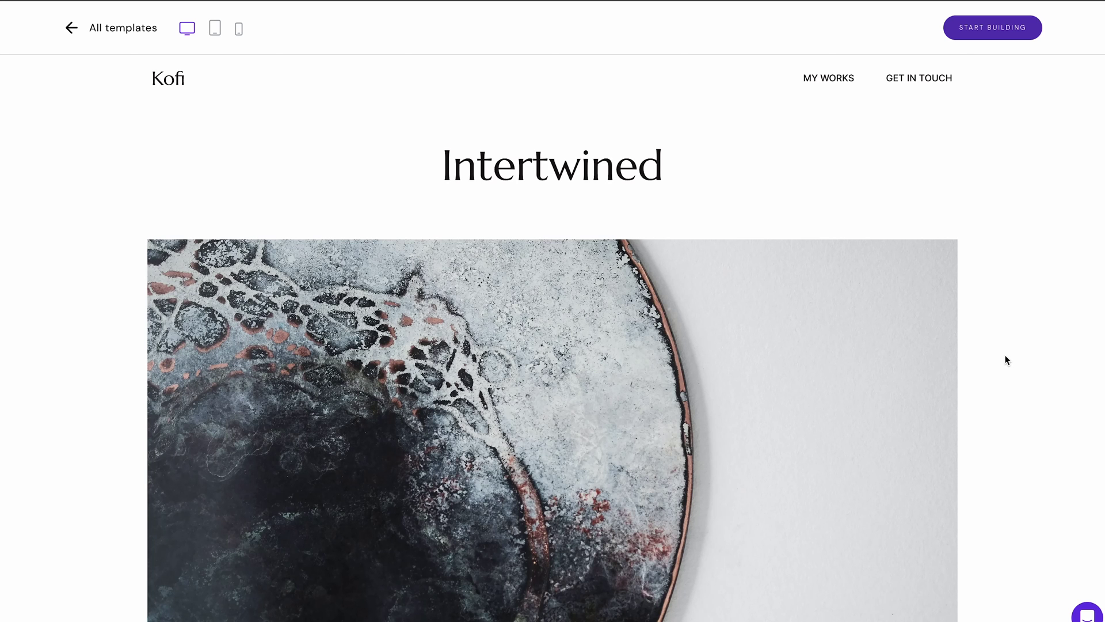
scroll(1008, 361, down, 5)
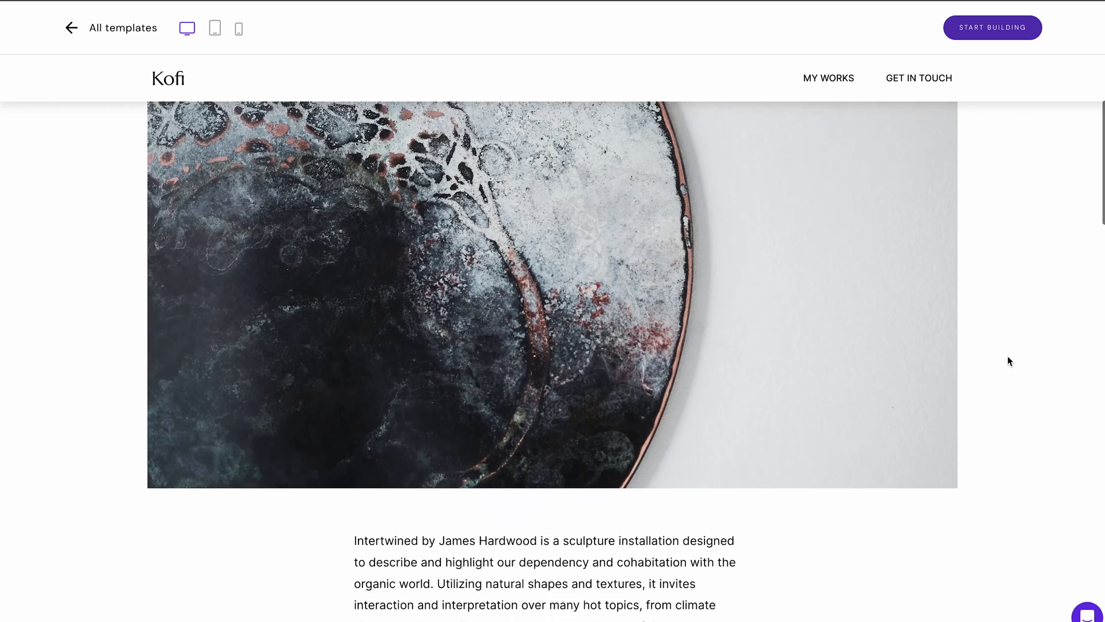
scroll(1008, 361, down, 5)
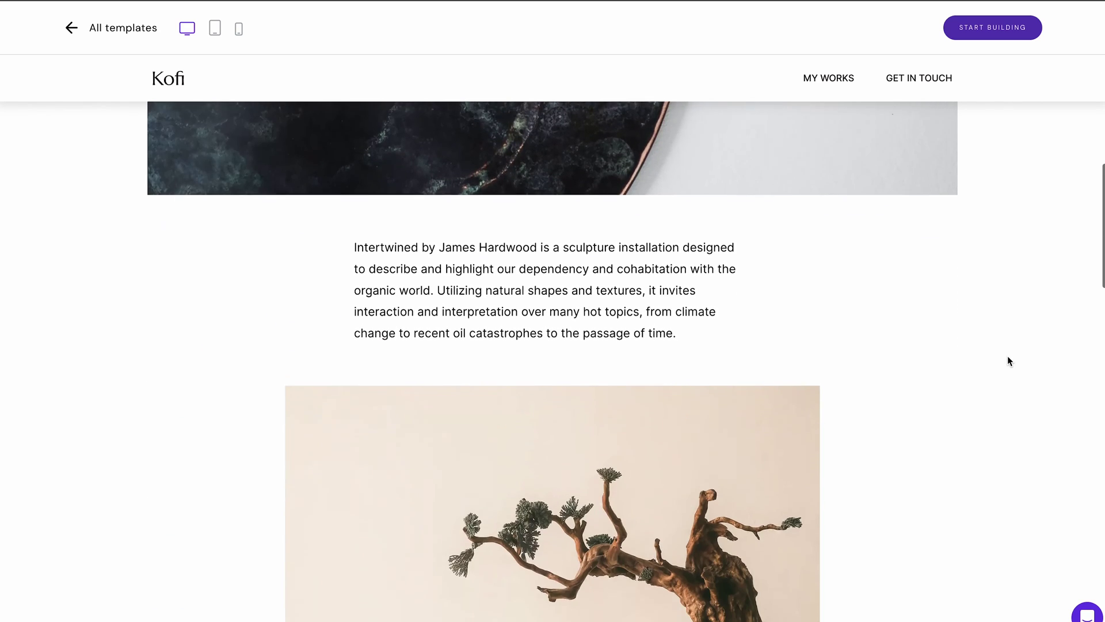
scroll(1008, 361, down, 10)
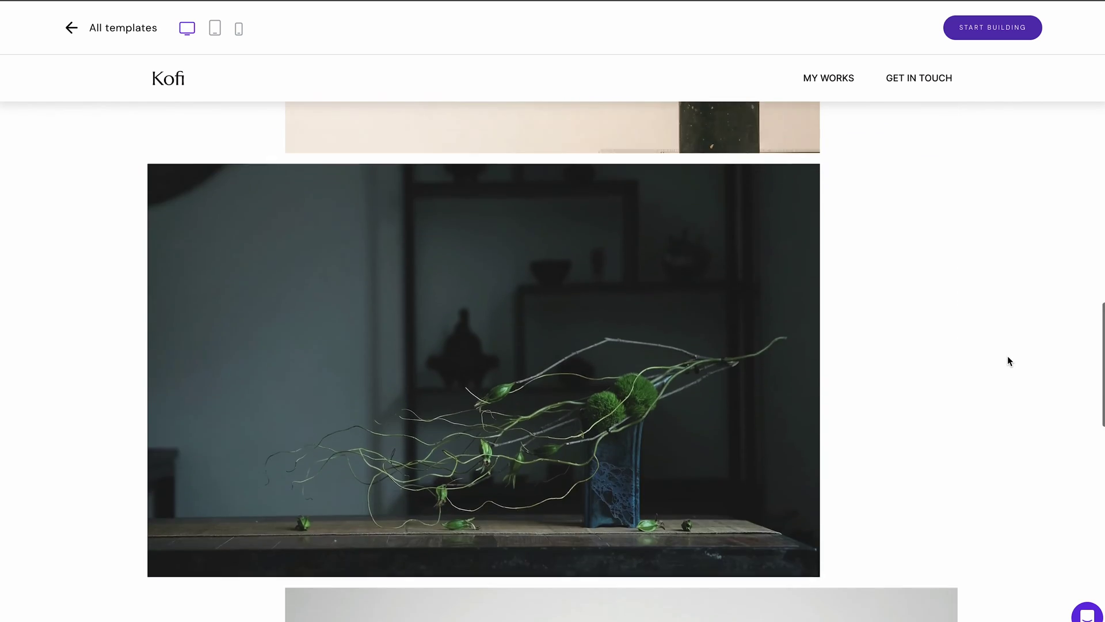
scroll(1008, 361, down, 12)
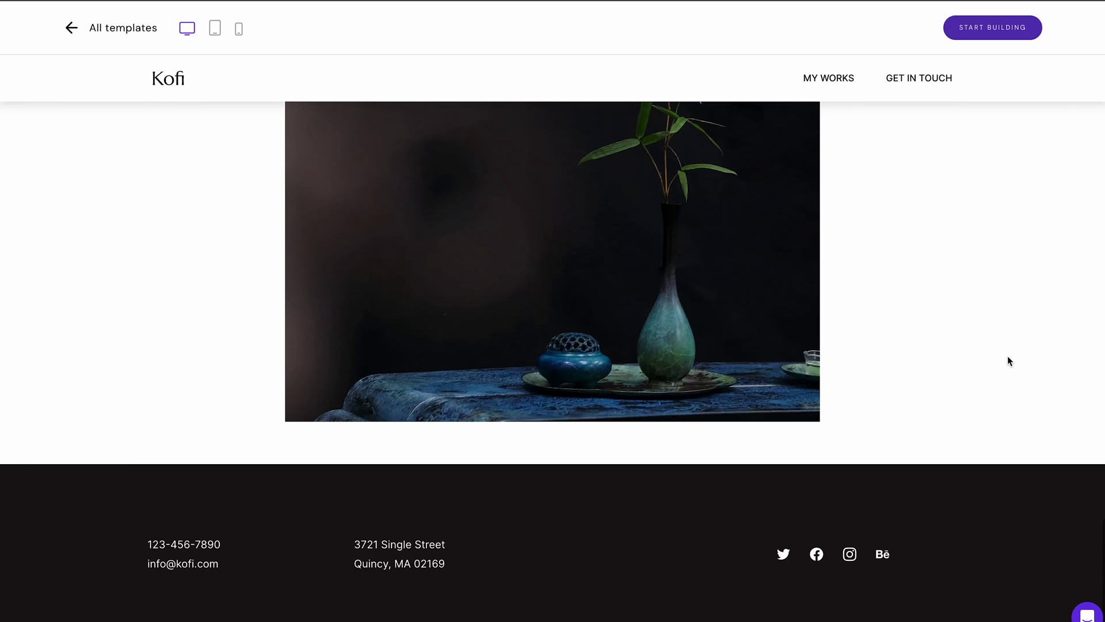
scroll(1009, 361, up, 20)
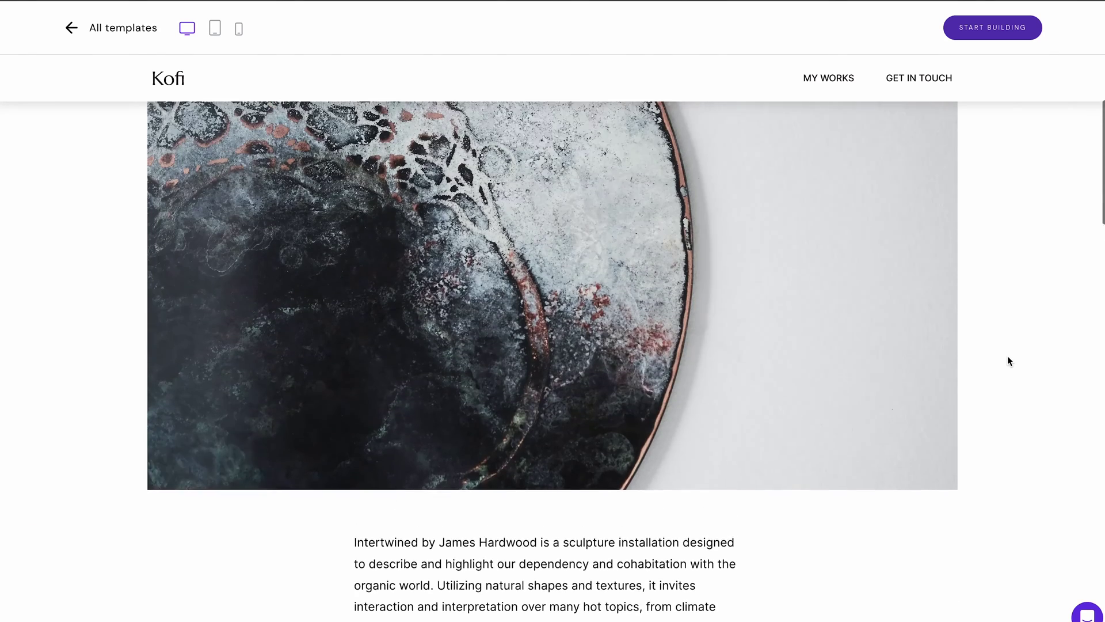
scroll(1008, 361, up, 3)
- Go back to My Works and open the Reborn series project page
click(831, 85)
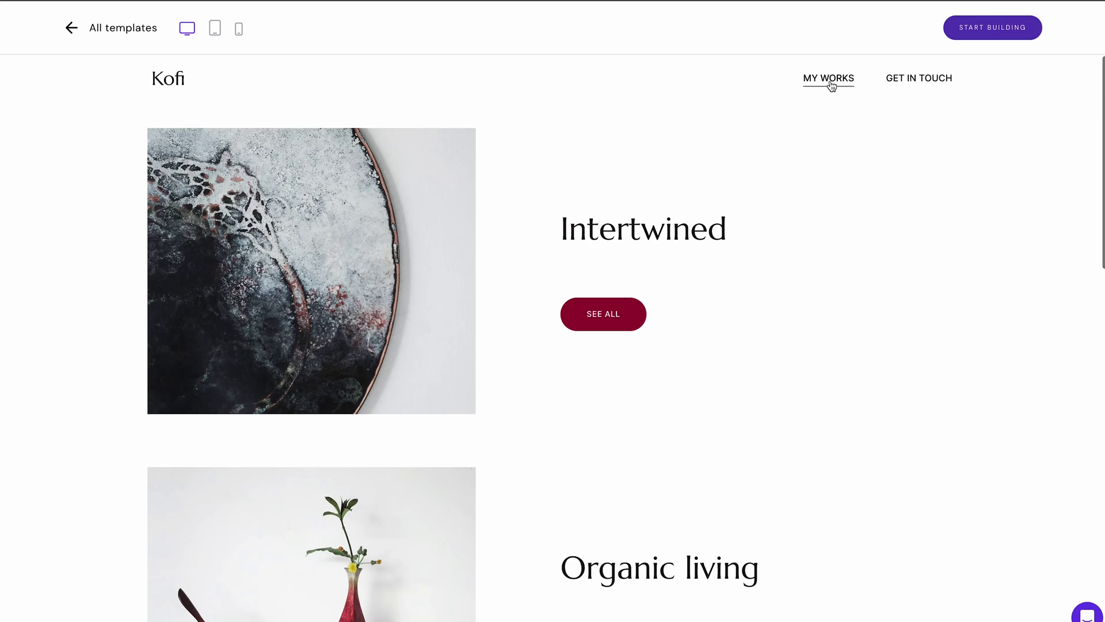
scroll(915, 249, down, 4)
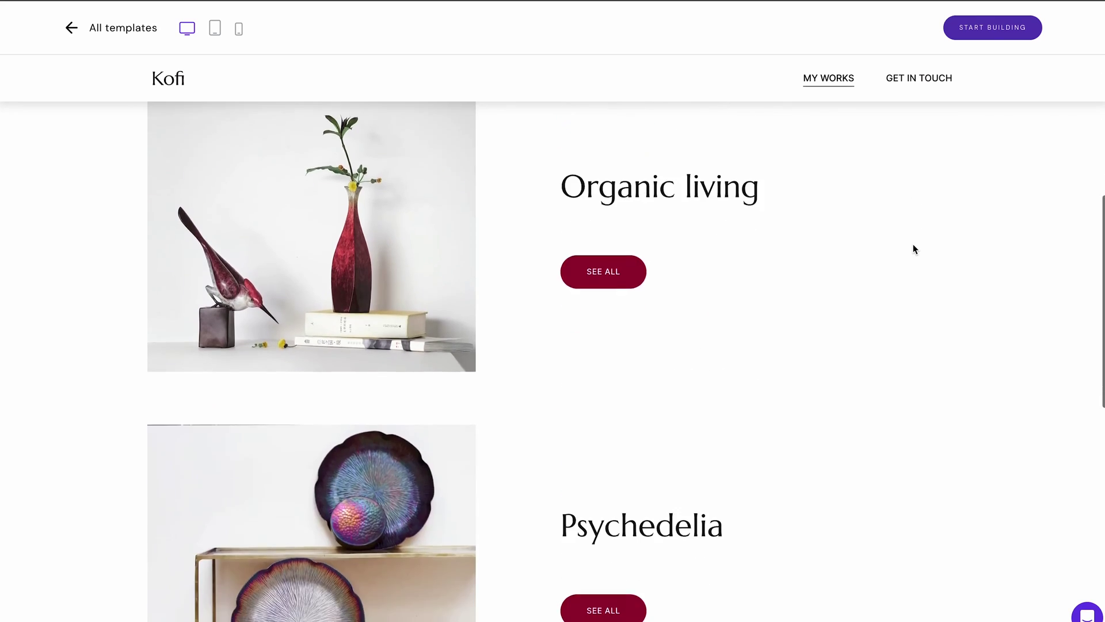
scroll(916, 249, down, 10)
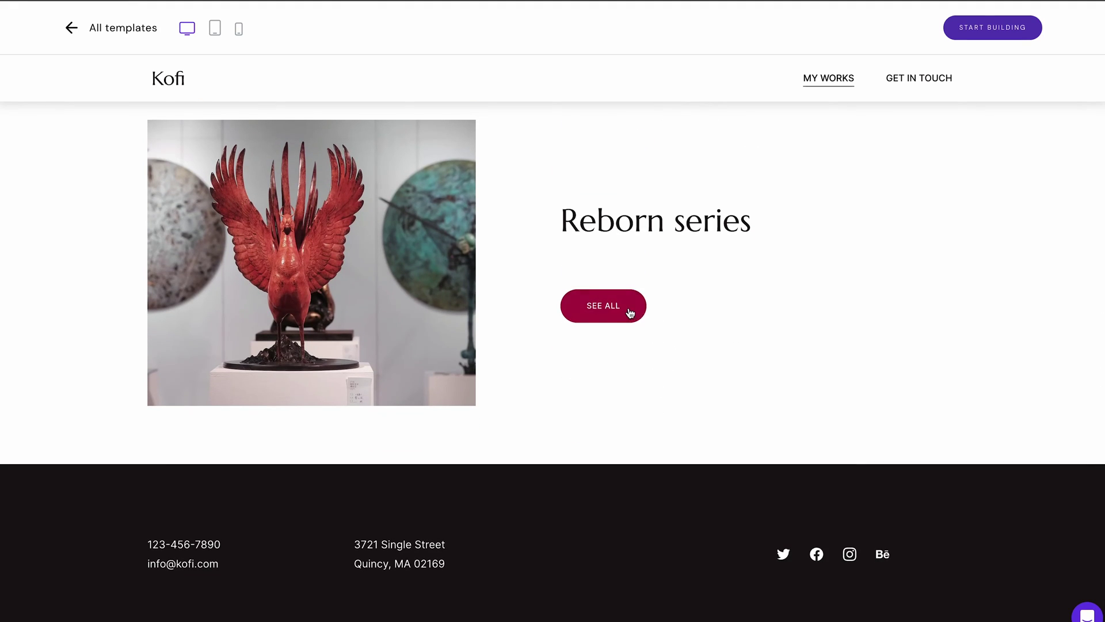
click(631, 313)
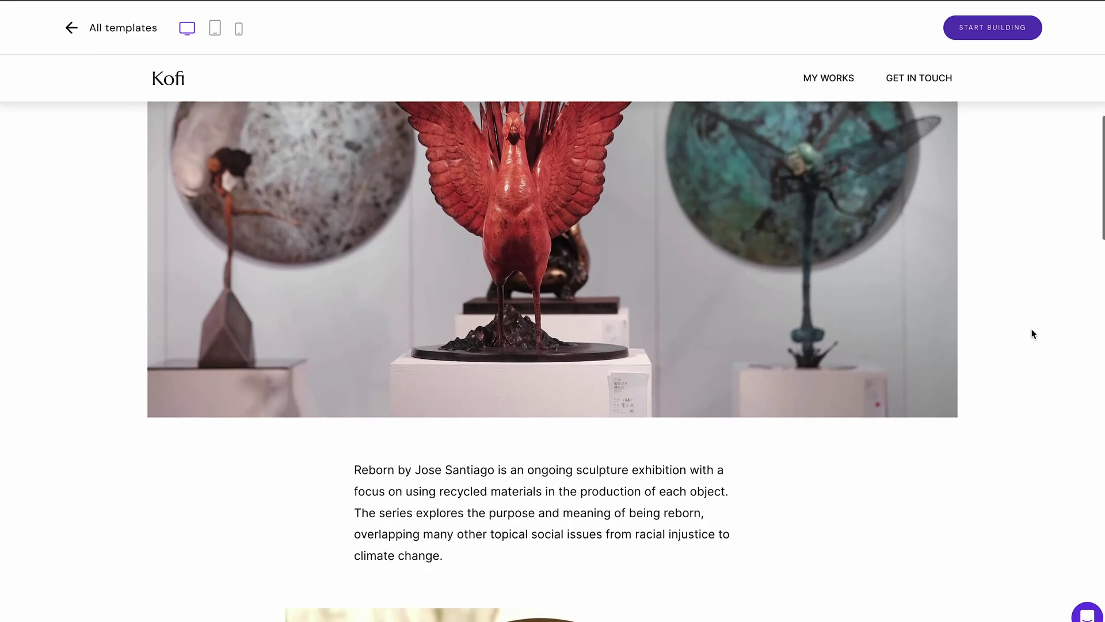